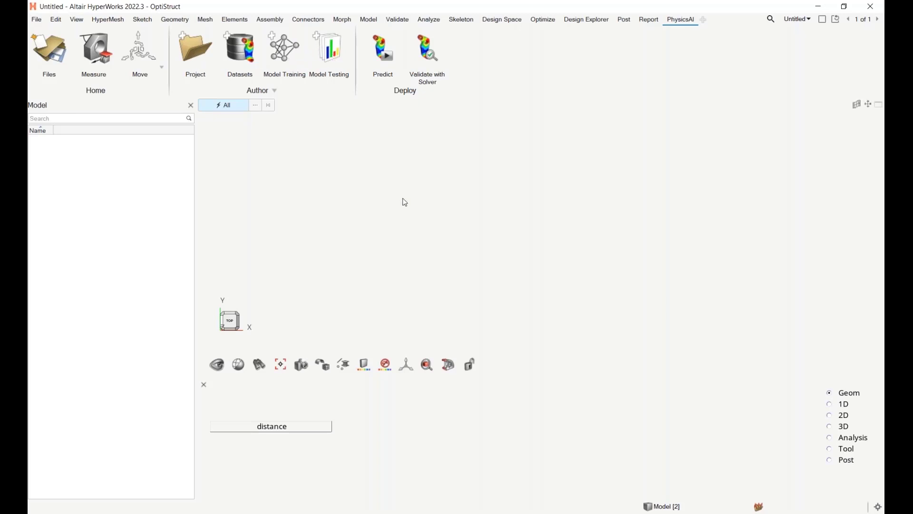
Copy the path D:\physicsAI\DA_Session\HVAC_trial\HVAC_trial\DA_demo from the File_links file in Notepad
left_click(535, 471)
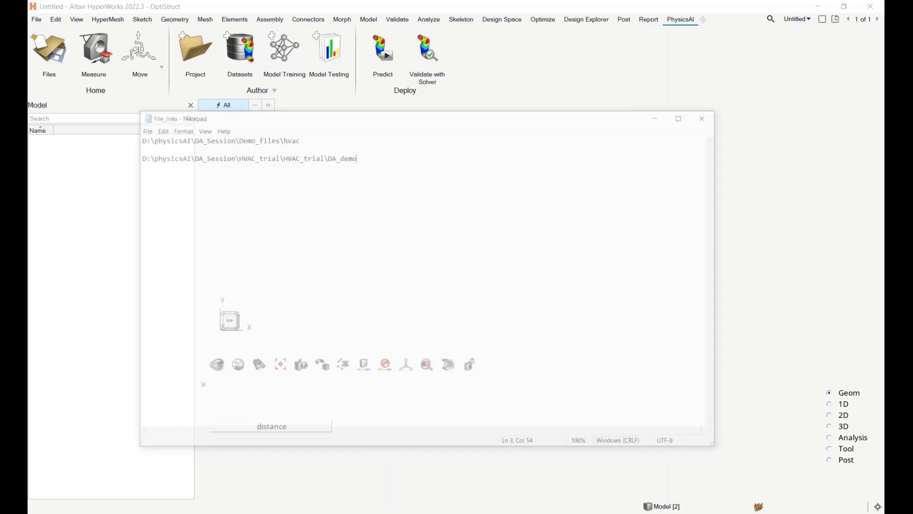
left_click(153, 135)
left_click_drag(92, 111, 339, 114)
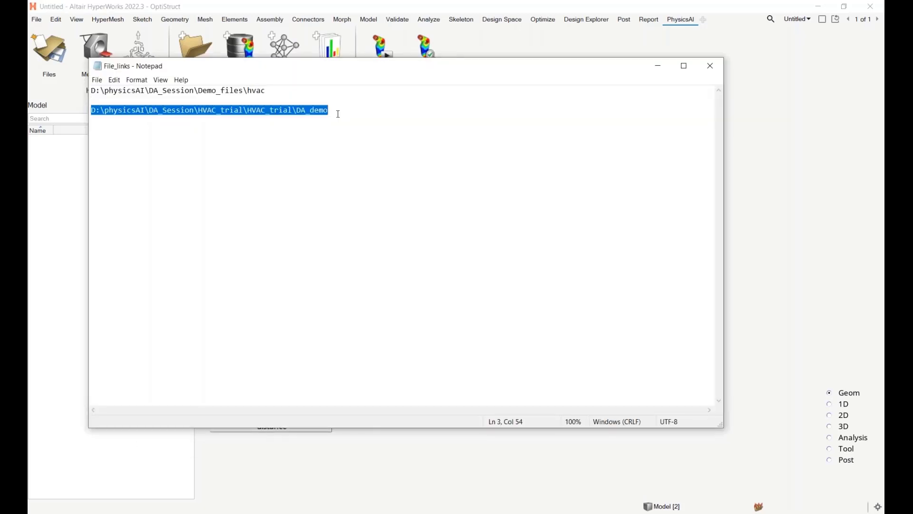
left_click(659, 65)
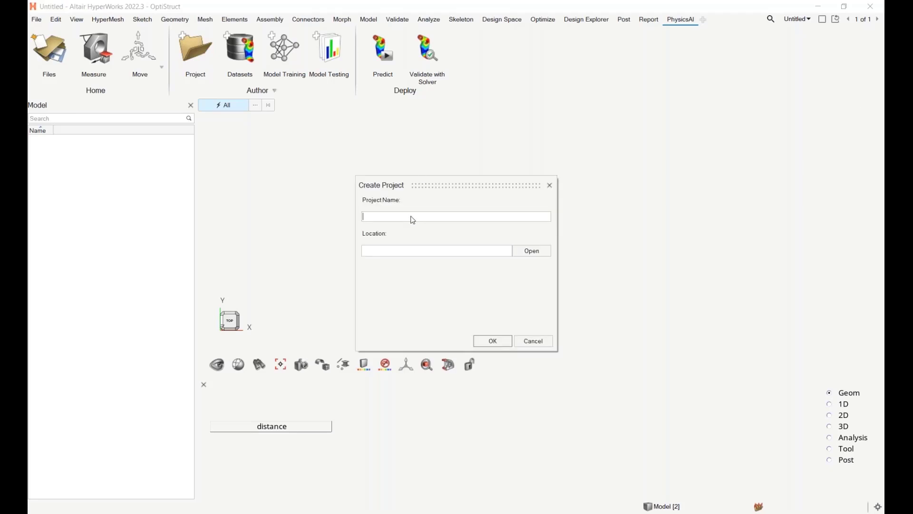
Create a PhysicsAI project named DA_demo in the folder D:/physicsAI/DA_Session/HVAC_trial/HVAC_trial/DA_demo
type("demo")
left_click(533, 251)
triple_click(495, 141)
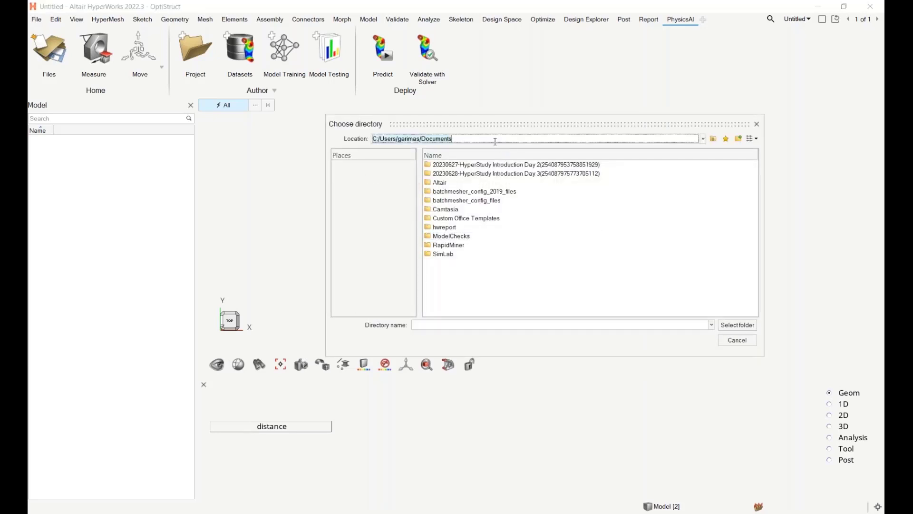
type("D:/physicsAI/DA_Session/HVAC_trial/HVAC_trial/DA_demo")
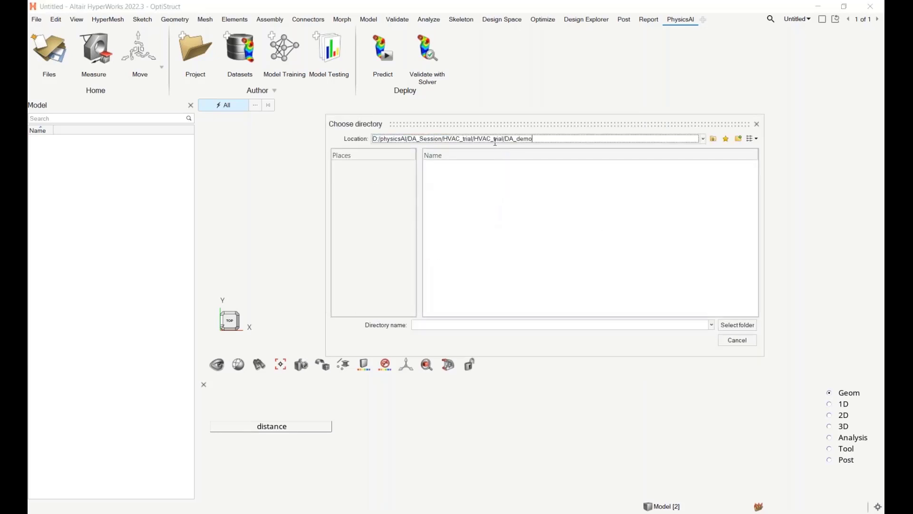
left_click(735, 325)
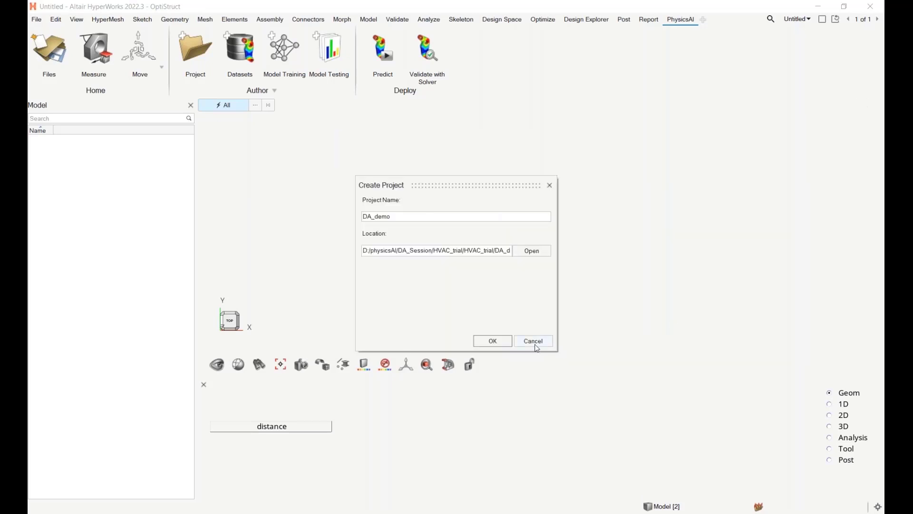
left_click(505, 343)
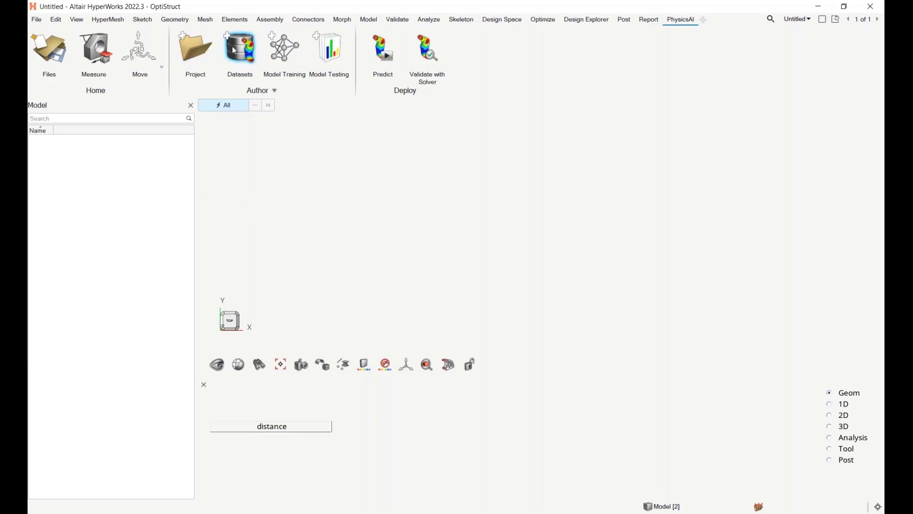
Open the dataset manager and copy the path D:\physicsAI\DA_Session\Demo_files\hvac from the File_links file in Notepad
left_click(244, 56)
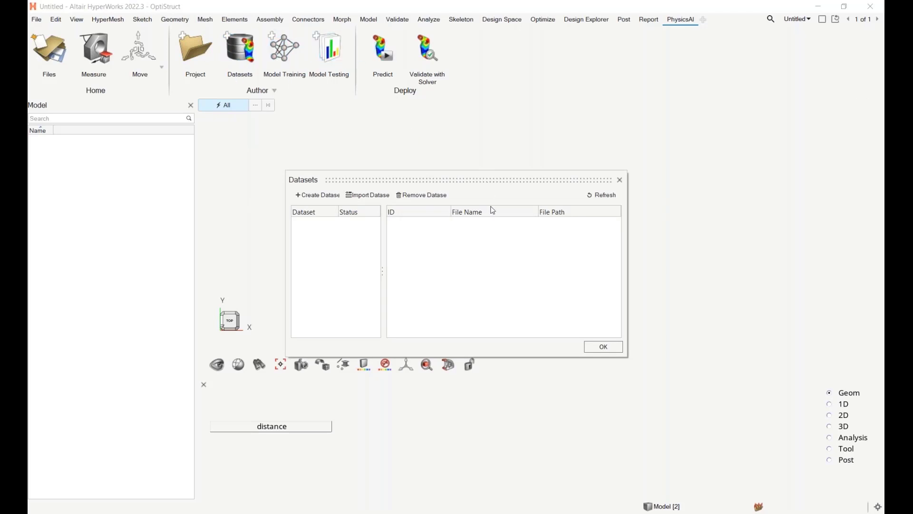
left_click(519, 512)
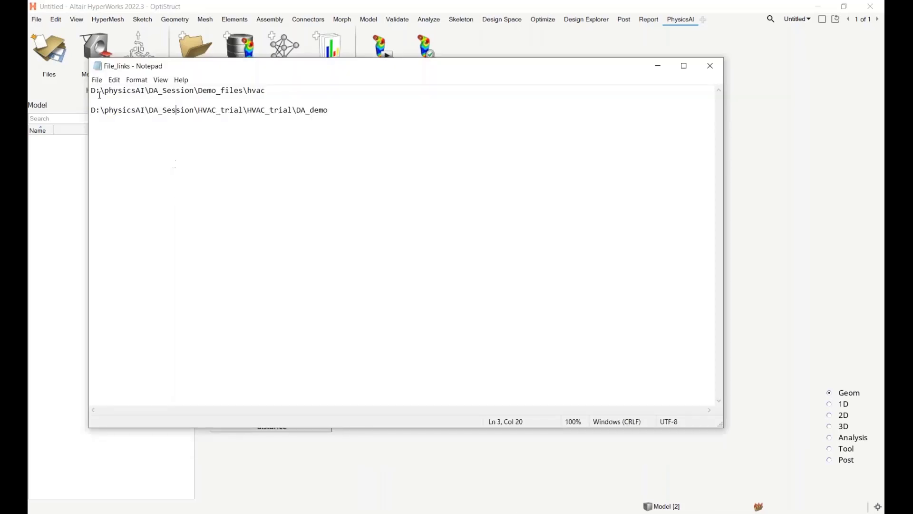
left_click_drag(92, 91, 275, 91)
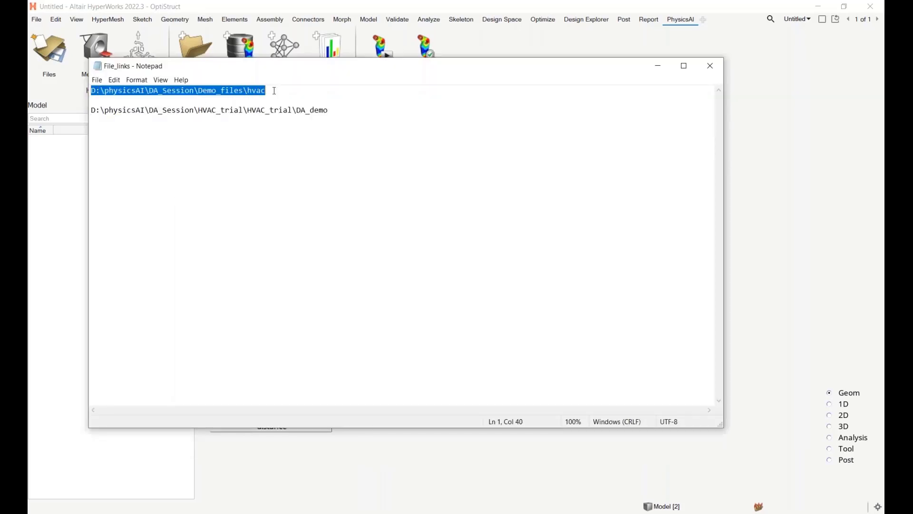
left_click(658, 66)
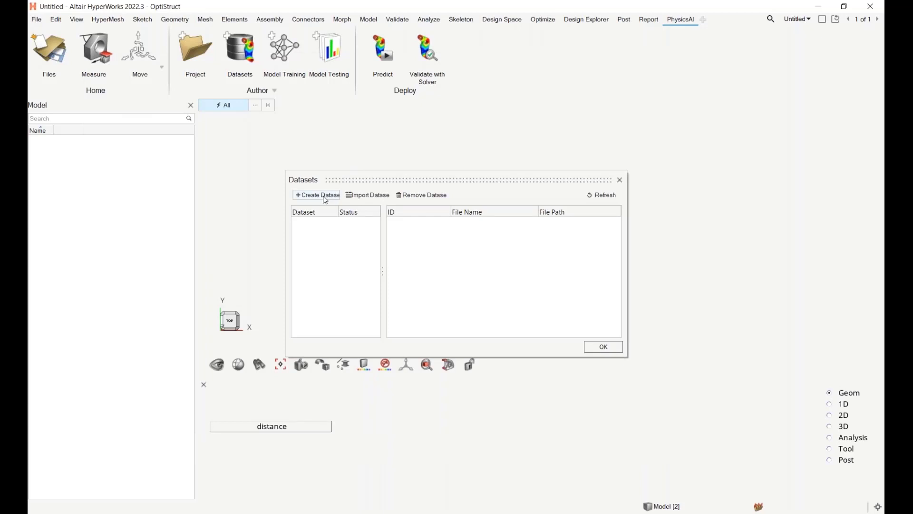
Start a new dataset with D:/physicsAI/DA_Session/Demo_files/hvac/inputDataRecomp as its source directory
left_click(317, 195)
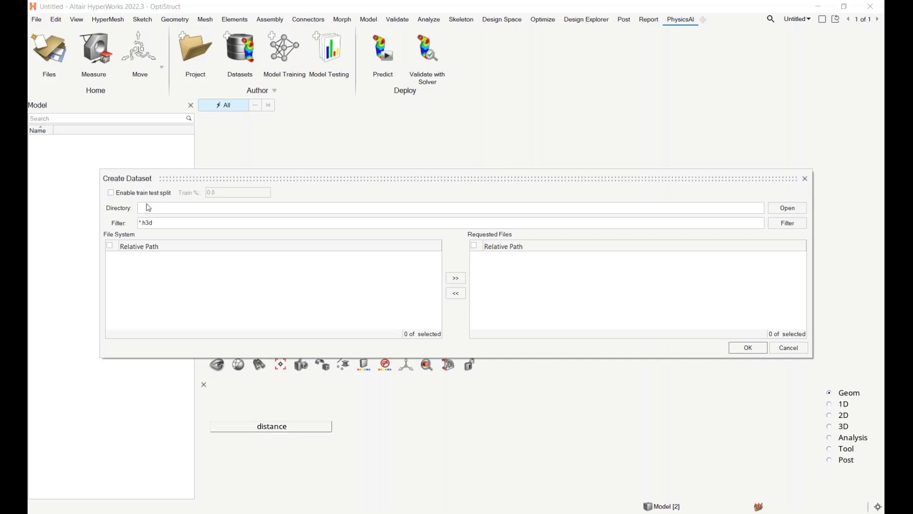
left_click(798, 209)
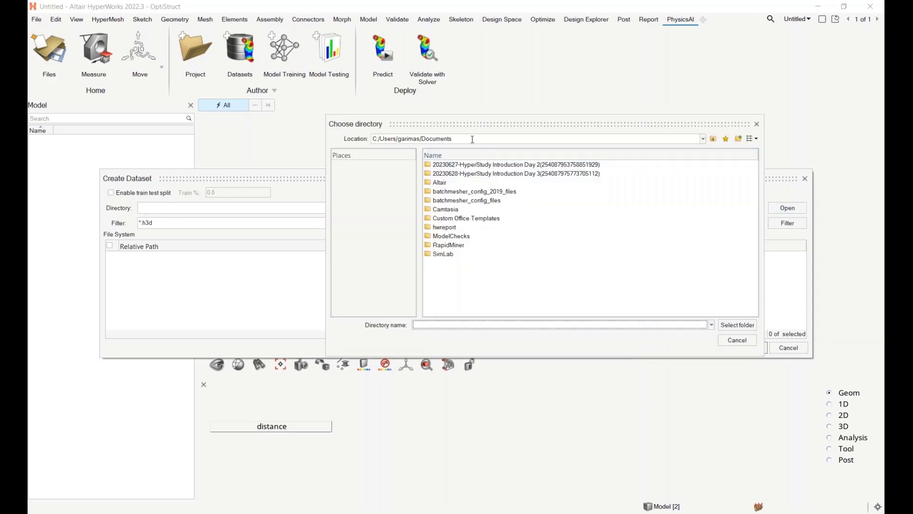
triple_click(472, 139)
type("D:/physicsAI/DA_Session/Demo_files/hvac")
key("Return")
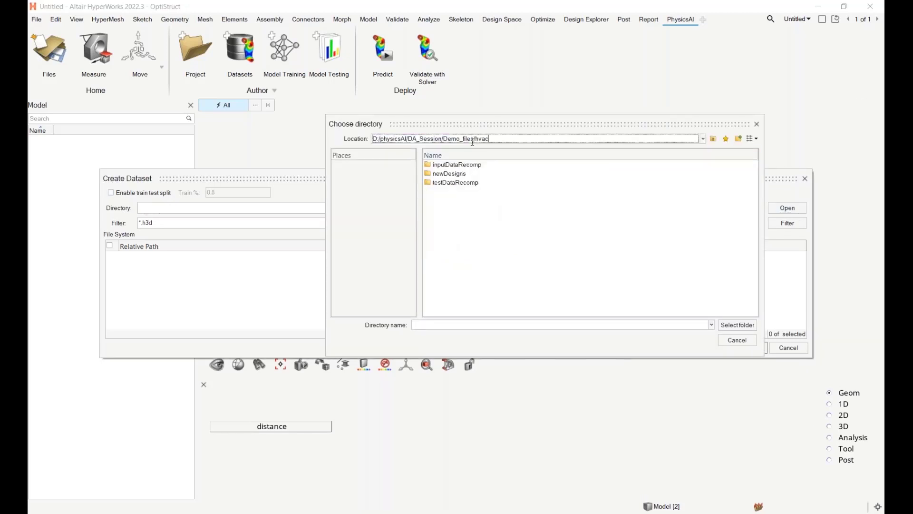
left_click(459, 166)
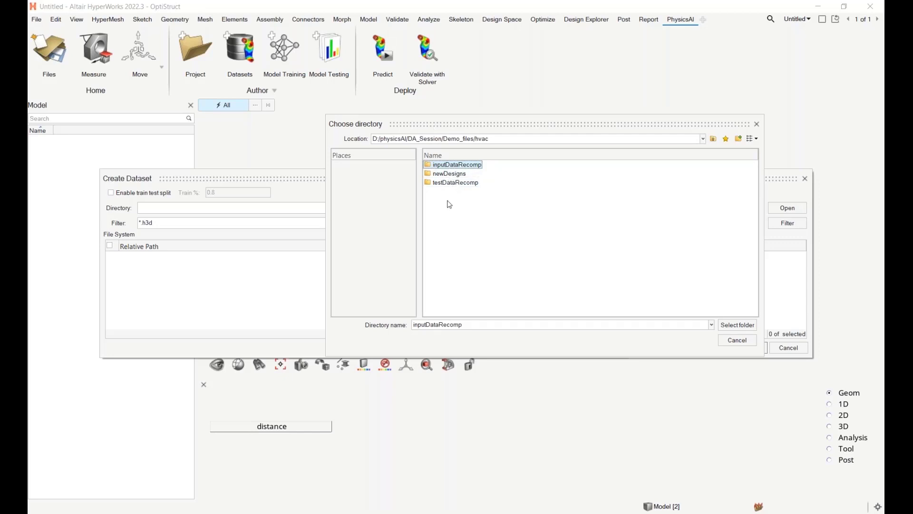
left_click(729, 326)
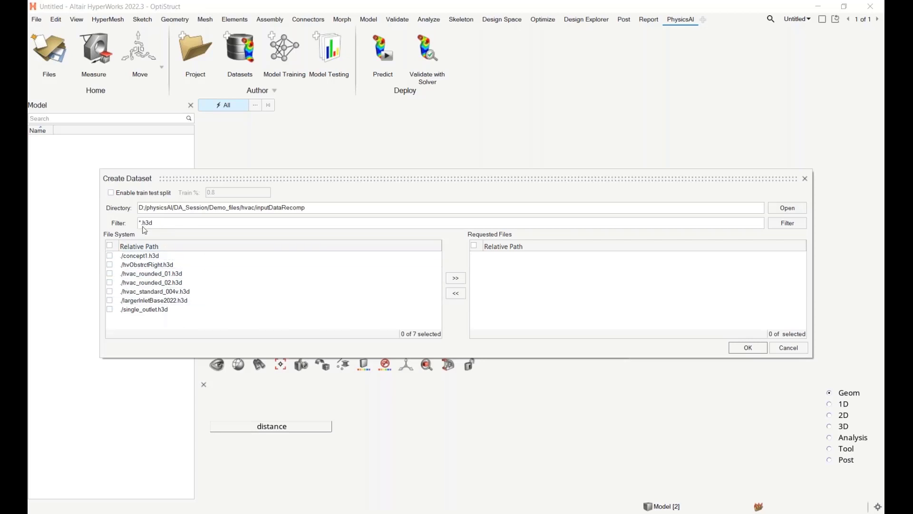
Add all the H3D files from inputDataRecomp to the requested files and create the dataset as Training_dataset
left_click(110, 245)
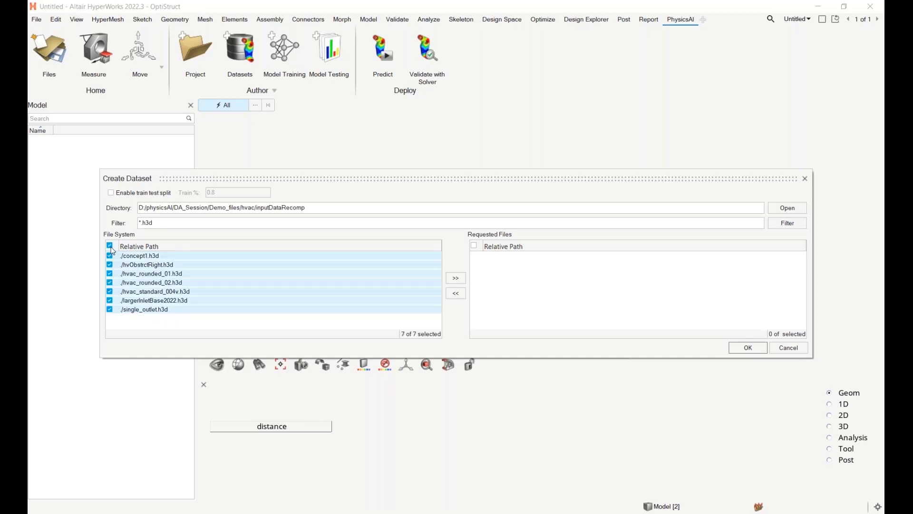
left_click(456, 279)
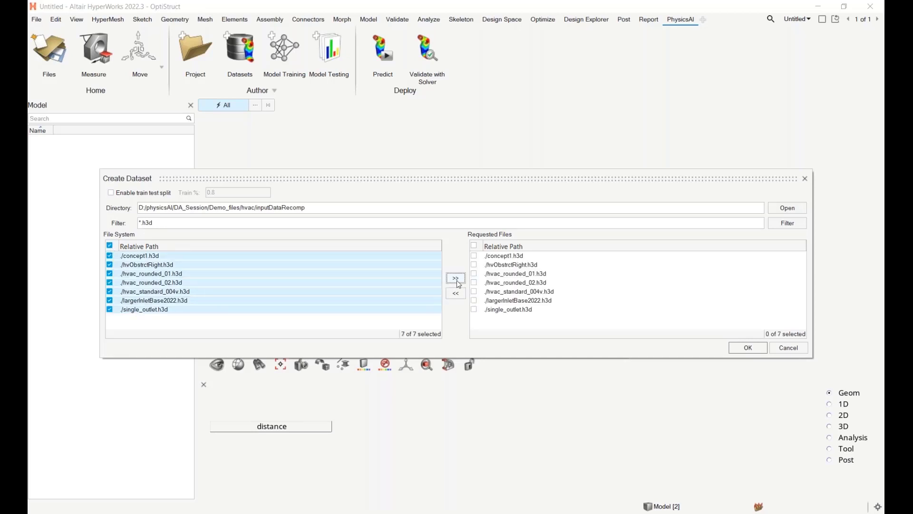
left_click(475, 246)
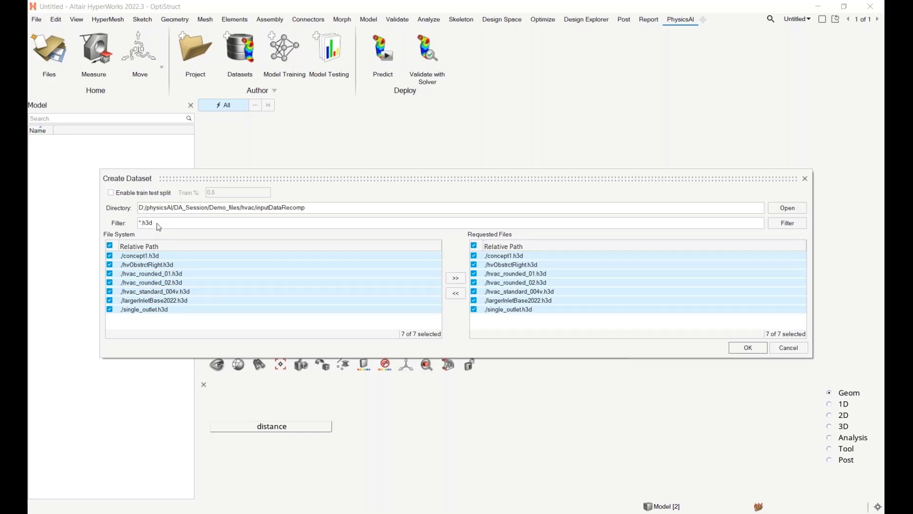
left_click(748, 347)
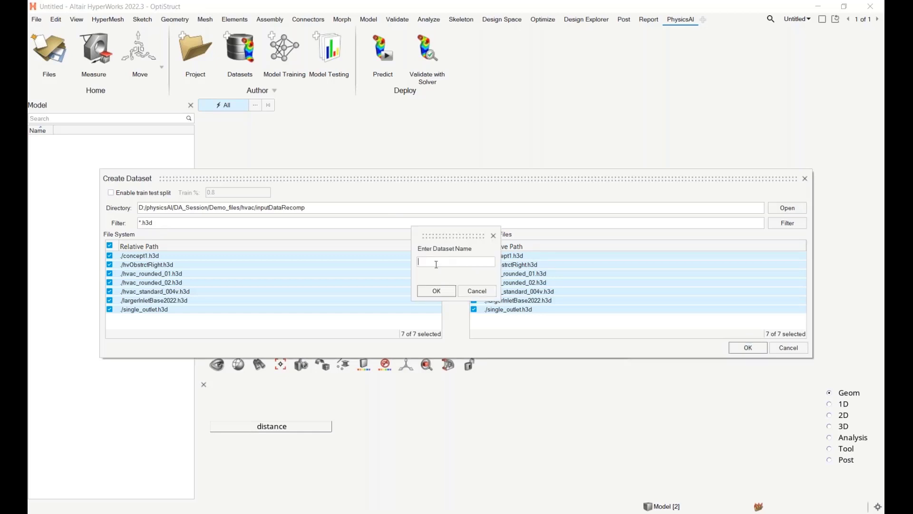
type("Training_dataset")
left_click(437, 290)
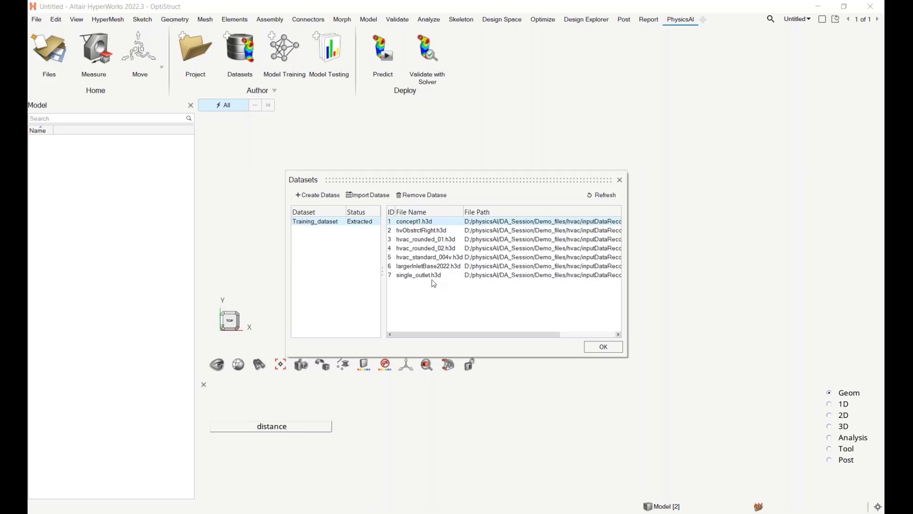
Start a second dataset with the testDataRecomp folder inside Demo_files/hvac as its source directory
left_click(316, 196)
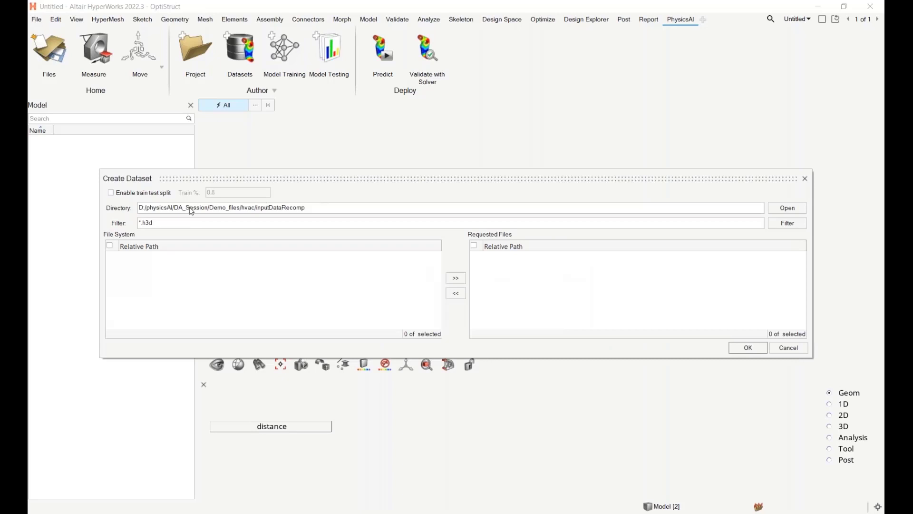
left_click(785, 210)
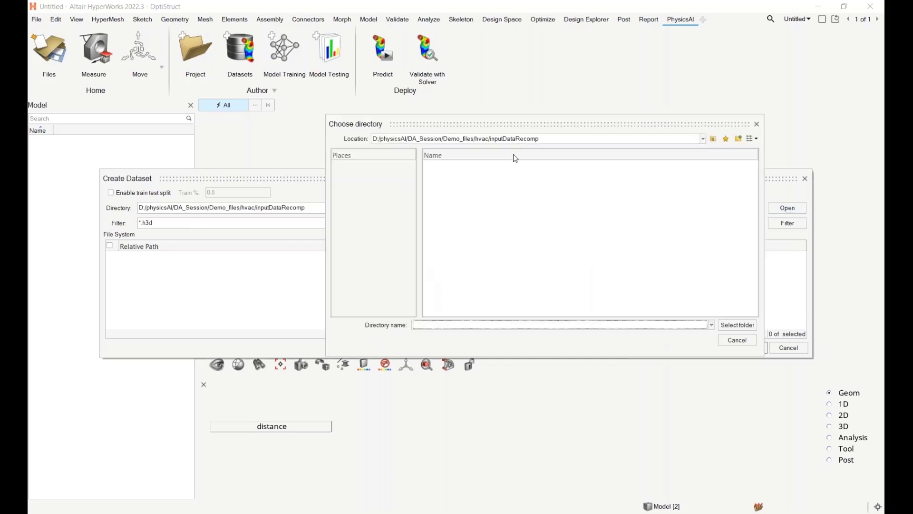
left_click(704, 140)
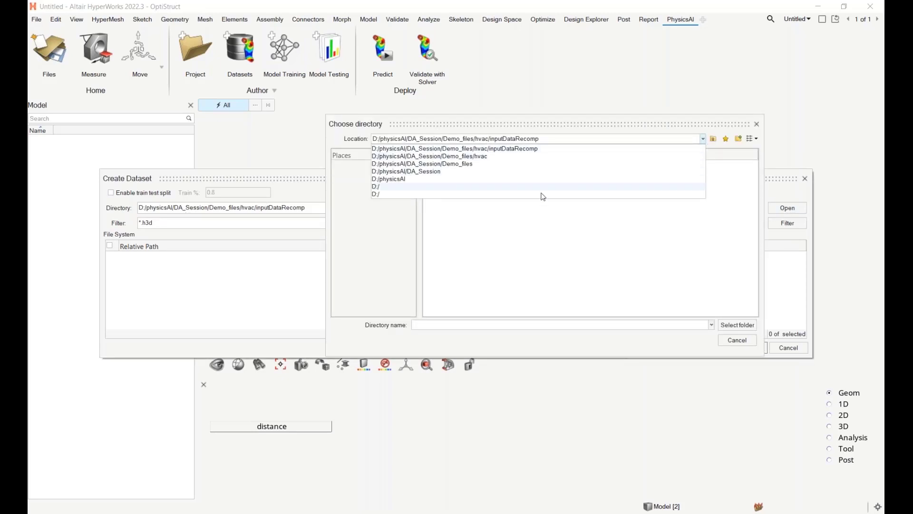
left_click(482, 156)
left_click(455, 182)
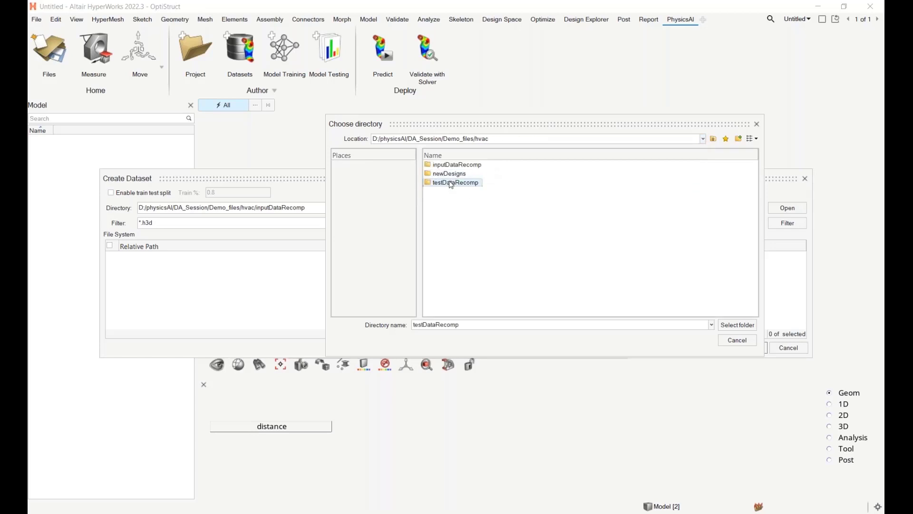
left_click(736, 329)
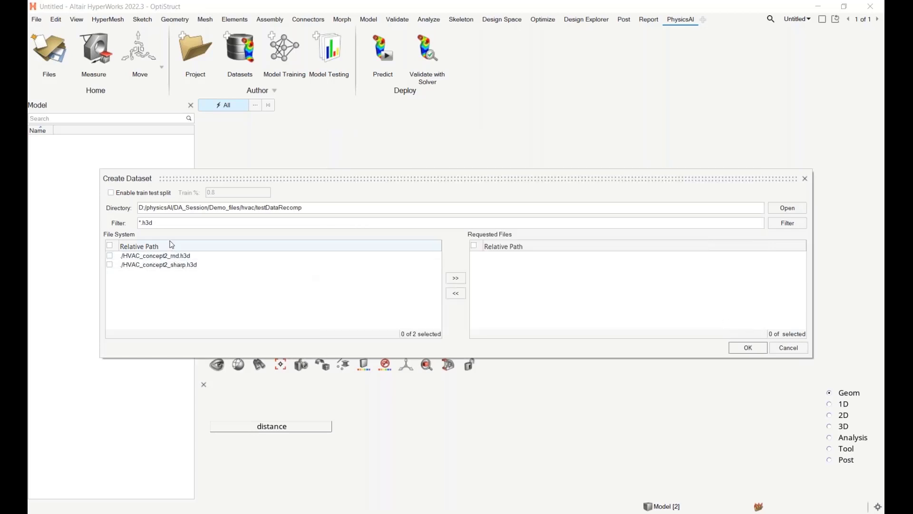
Add HVAC_concept2_rnd.h3d and HVAC_concept2_sharp.h3d to the requested files and create the dataset as Testing_dataset
left_click(110, 246)
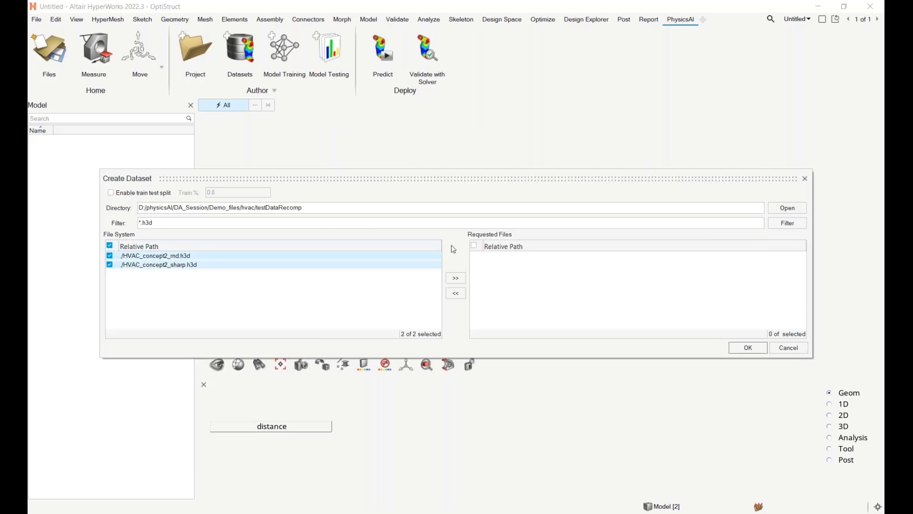
left_click(457, 278)
left_click(474, 246)
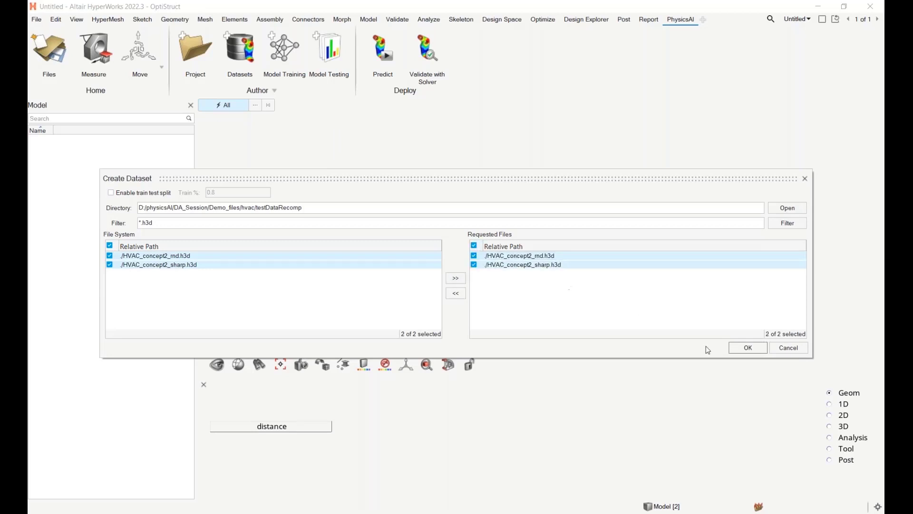
left_click(740, 349)
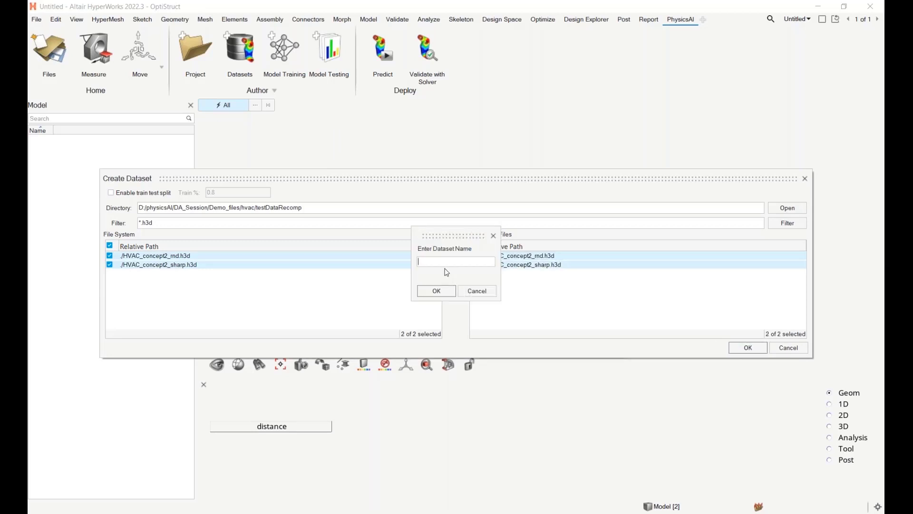
type("Testing_dataset")
left_click(444, 290)
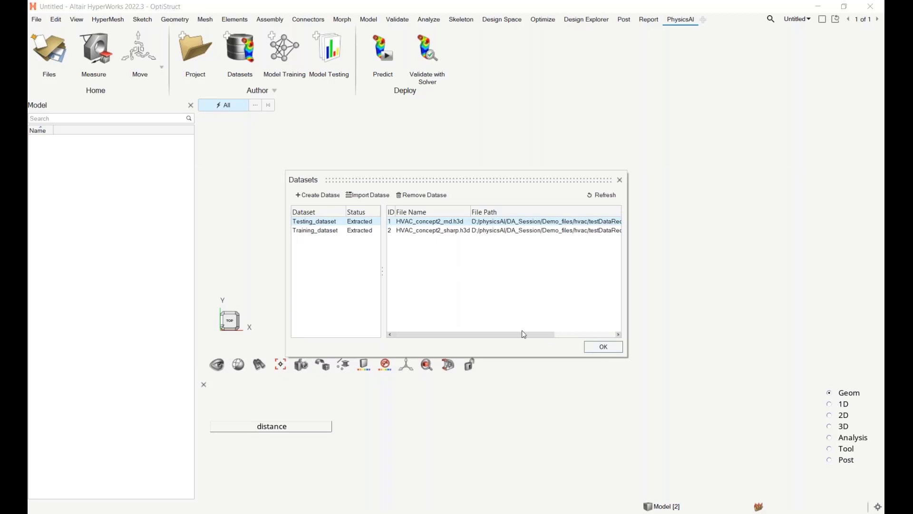
Review the file lists of Training_dataset and Testing_dataset, and close the dataset manager
left_click(316, 233)
left_click(323, 223)
left_click(604, 348)
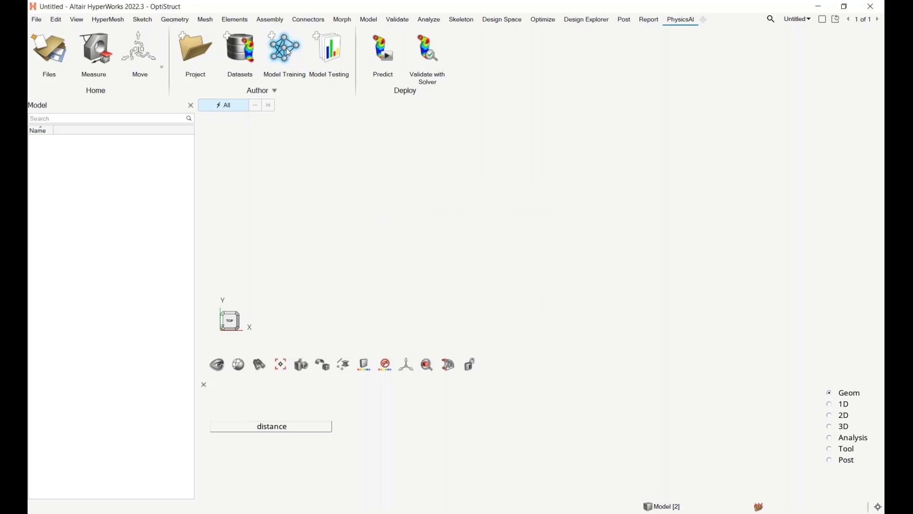
Start a new machine-learning model in Model Training and set its training data to Training_dataset
left_click(286, 51)
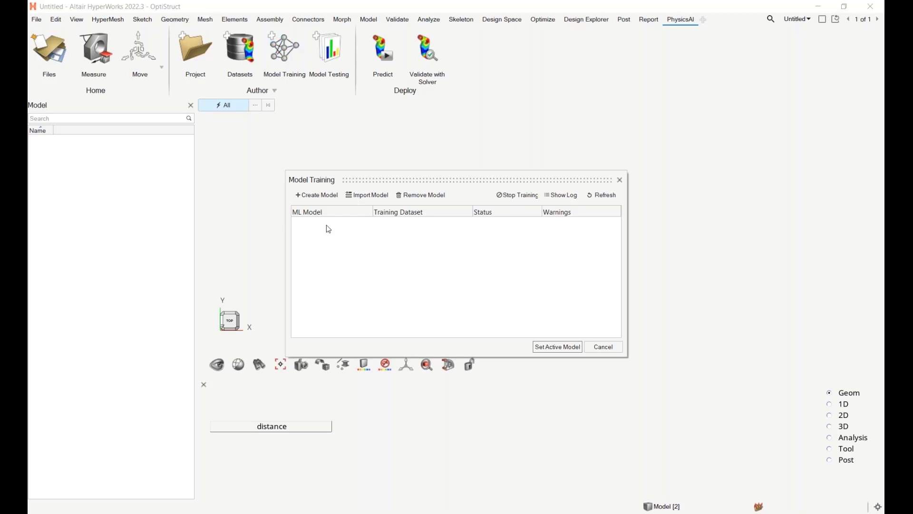
left_click(325, 196)
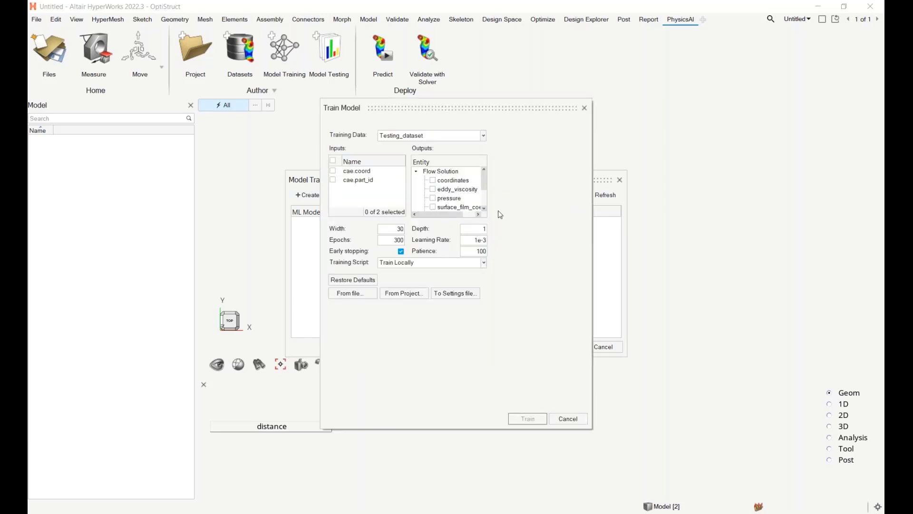
left_click(408, 138)
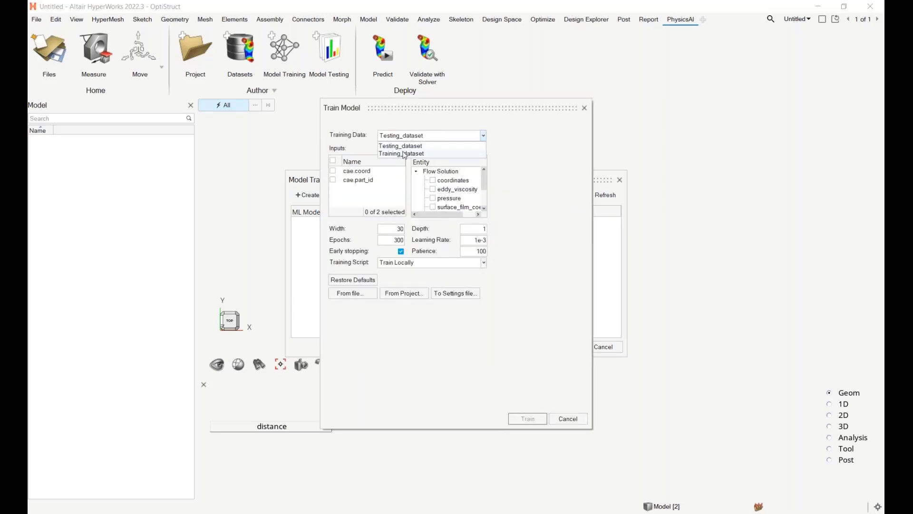
left_click(393, 154)
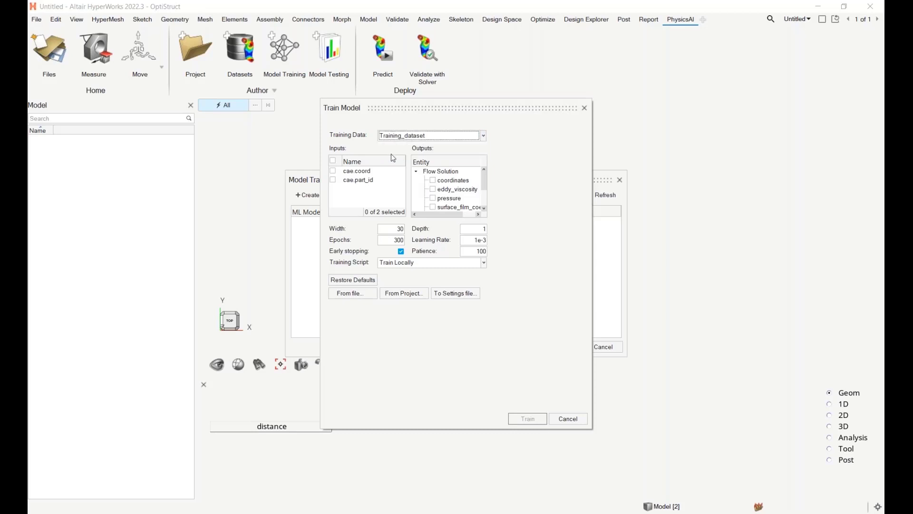
Select cae.coord and cae.part_id as the training inputs and pressure under Flow Solution as the output
left_click(333, 161)
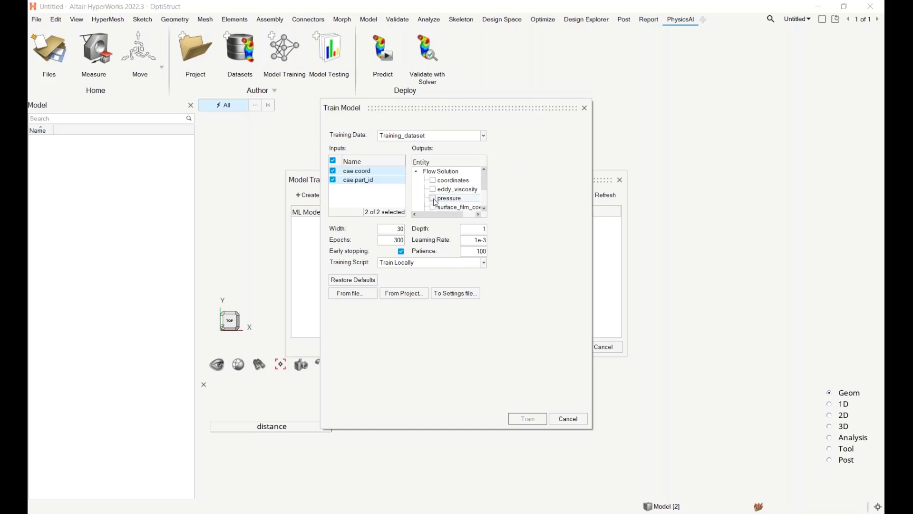
left_click_drag(480, 178, 471, 198)
scroll(464, 200, "up", 2)
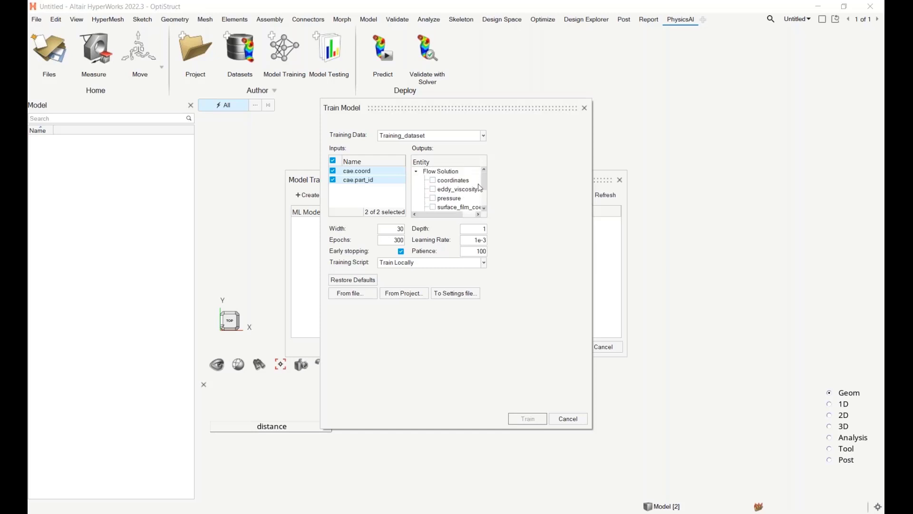
left_click(433, 198)
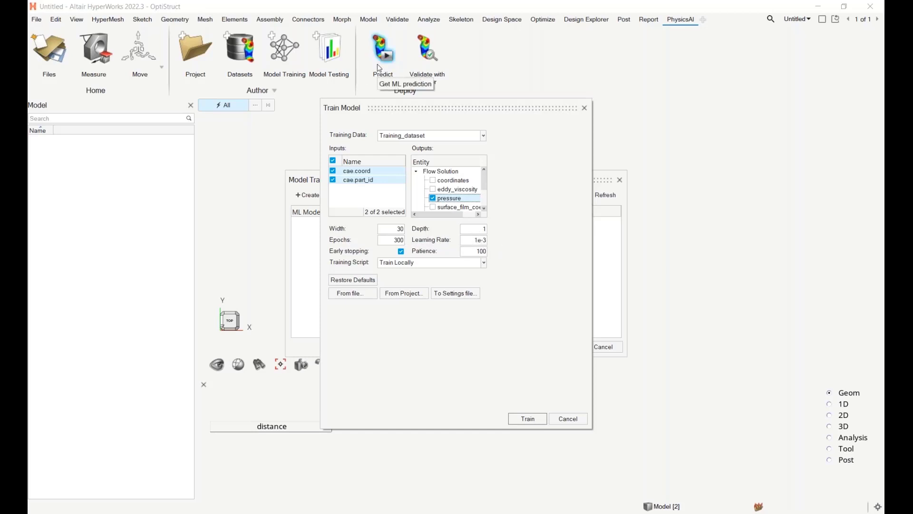
Set the training epochs to 50 and choose Train Locally as the training script
mouse_move(419, 234)
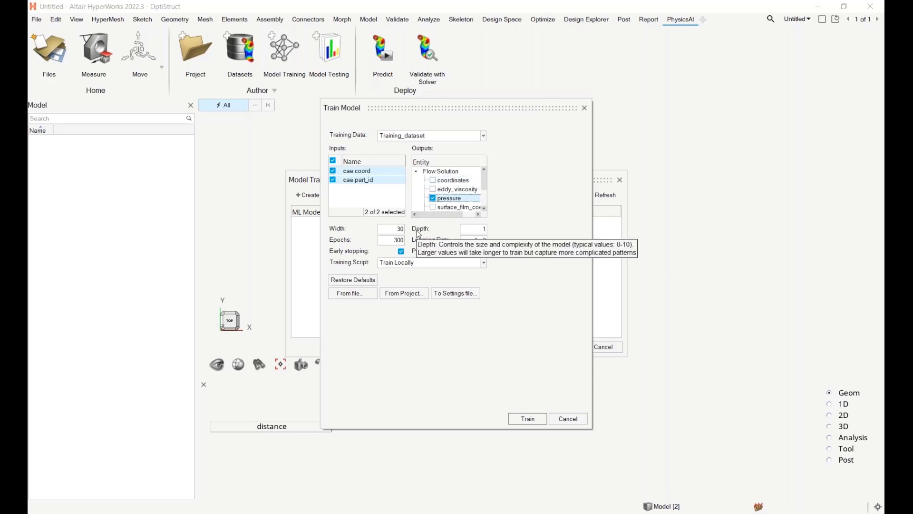
left_click(484, 229)
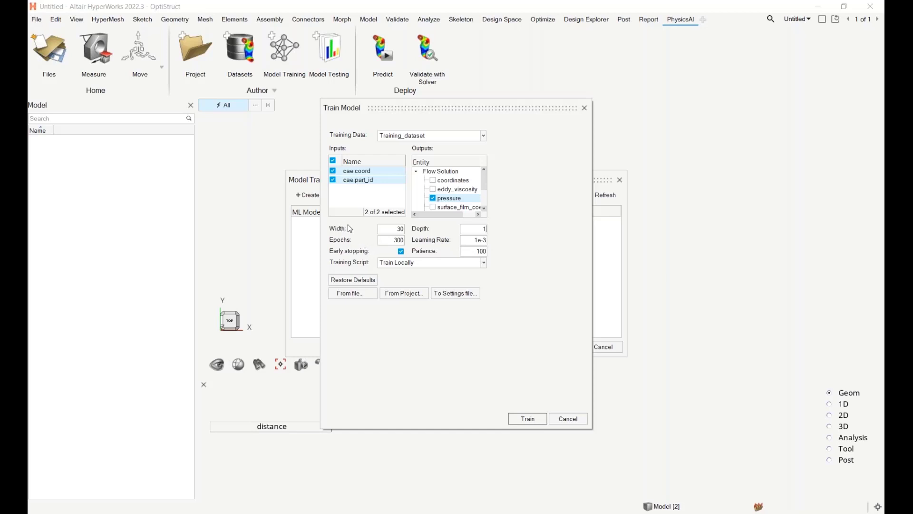
left_click(400, 241)
mouse_move(435, 505)
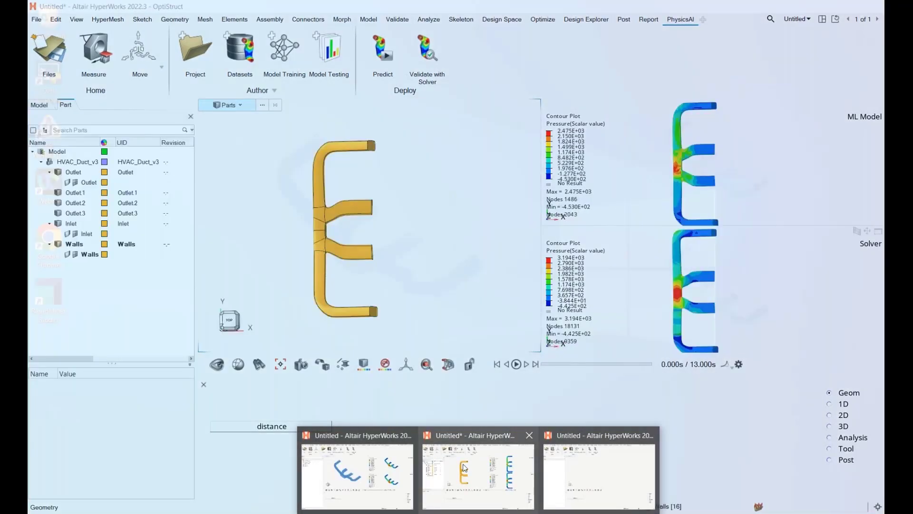
left_click(575, 456)
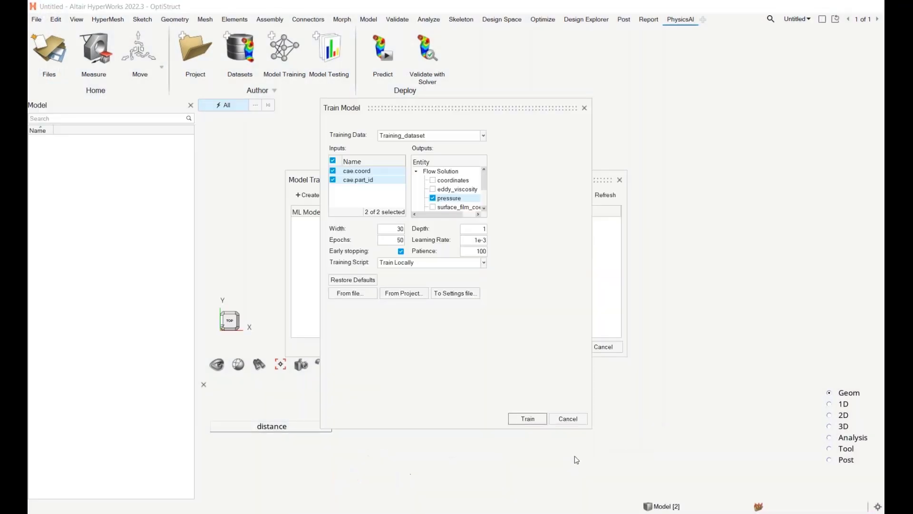
double_click(398, 240)
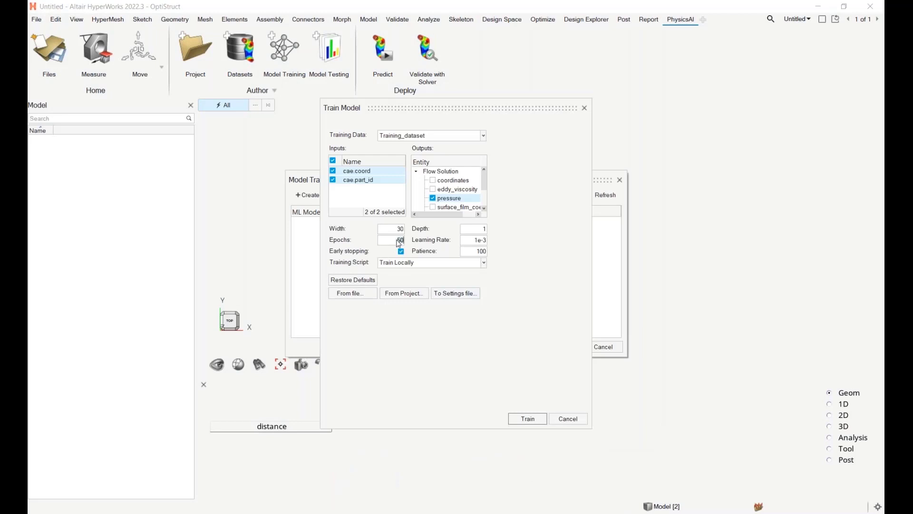
left_click(419, 264)
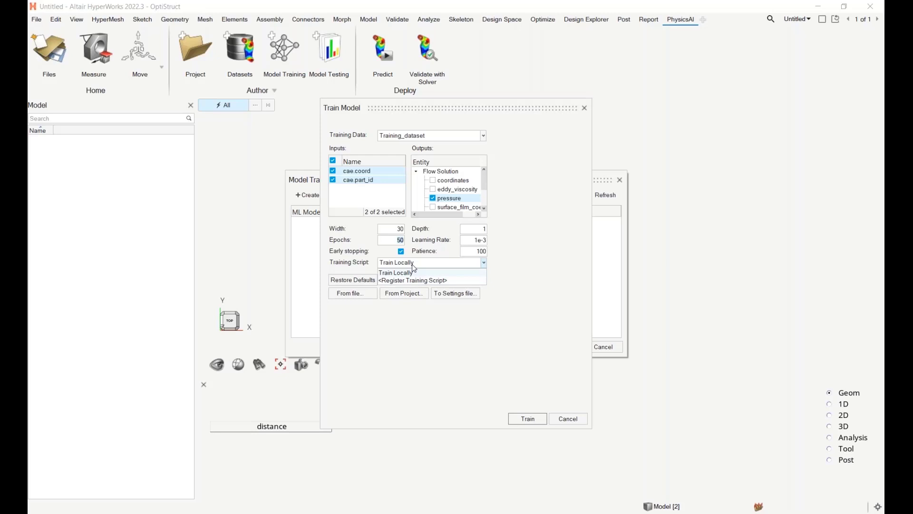
left_click(413, 270)
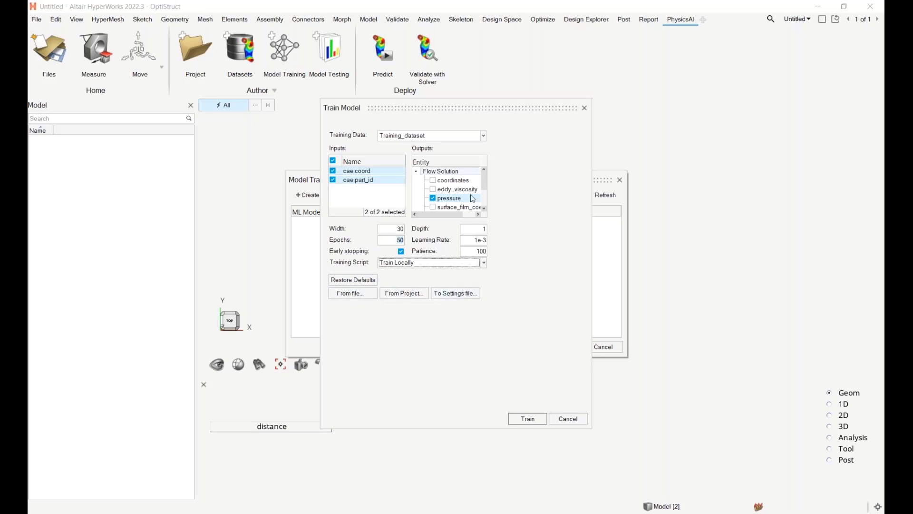
Start the training and name the model by replacing the ModelName prefix with Demo, keeping the rest of the suggested name
left_click(528, 418)
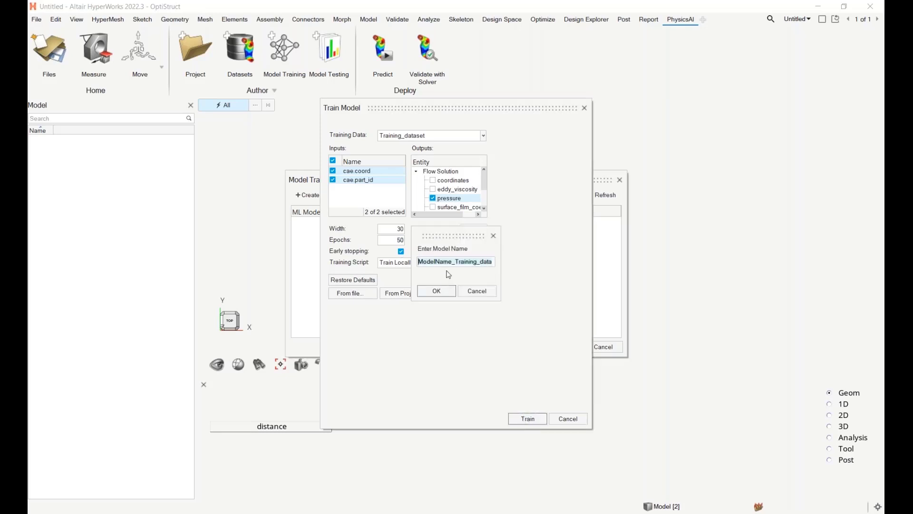
left_click(447, 261)
double_click(452, 263)
left_click(451, 264)
key("BackSpace")
key("BackSpace")
key("BackSpace")
key("BackSpace")
key("BackSpace")
key("BackSpace")
key("BackSpace")
key("BackSpace")
key("BackSpace")
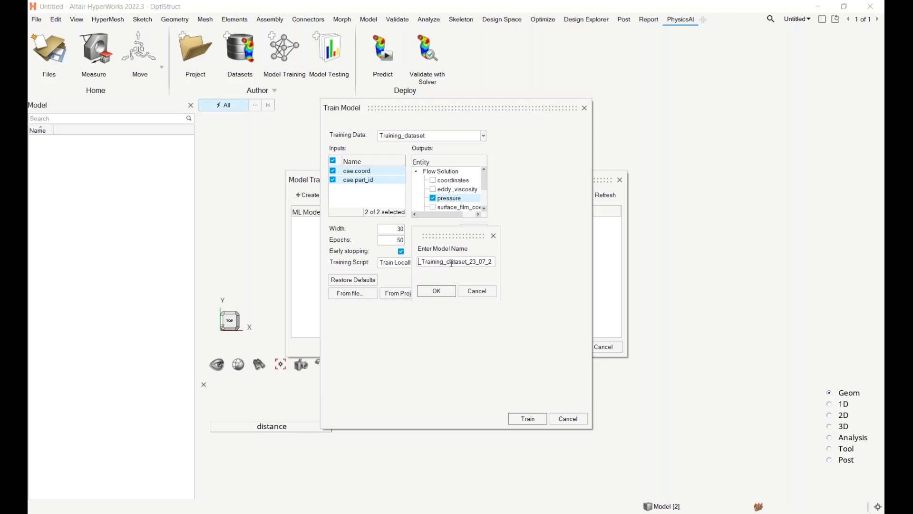
type("Demo_")
left_click(435, 291)
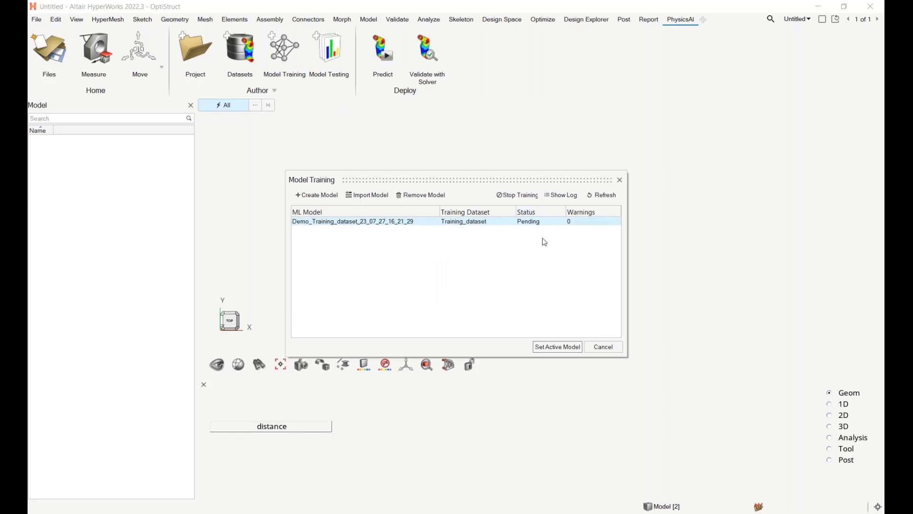
Refresh the model's training status and open its log, refreshing it repeatedly to follow the epochs
left_click(608, 201)
left_click(608, 196)
left_click(561, 195)
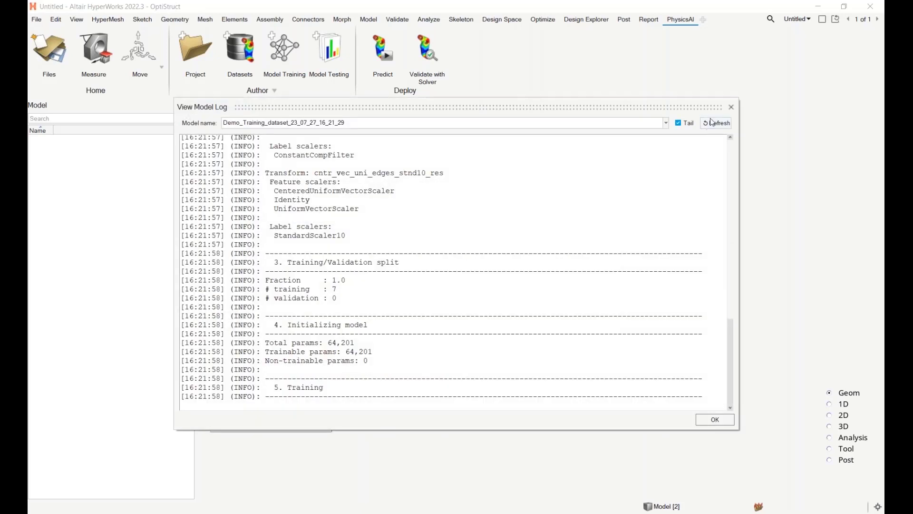
left_click(719, 124)
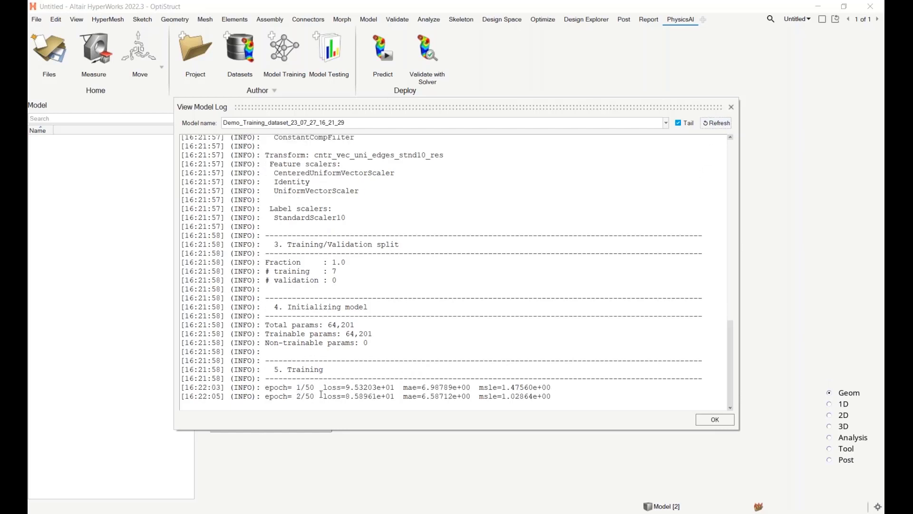
left_click(717, 127)
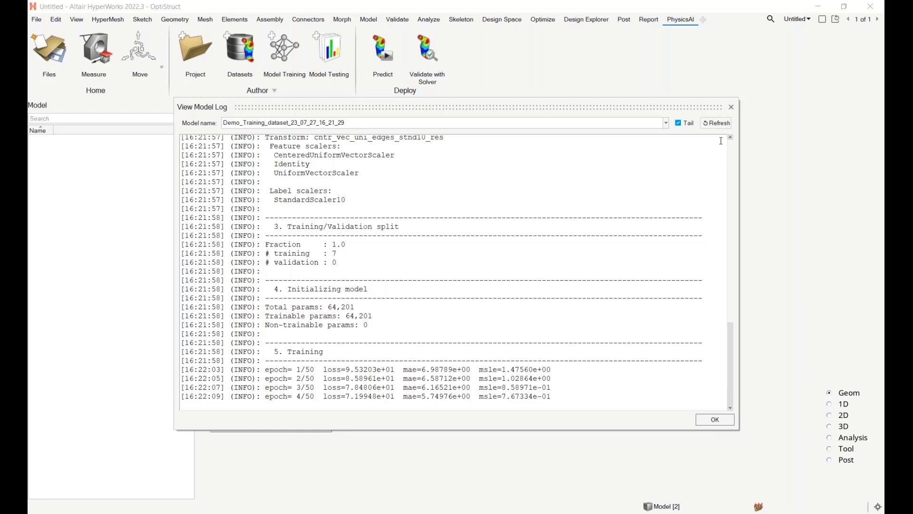
left_click(717, 124)
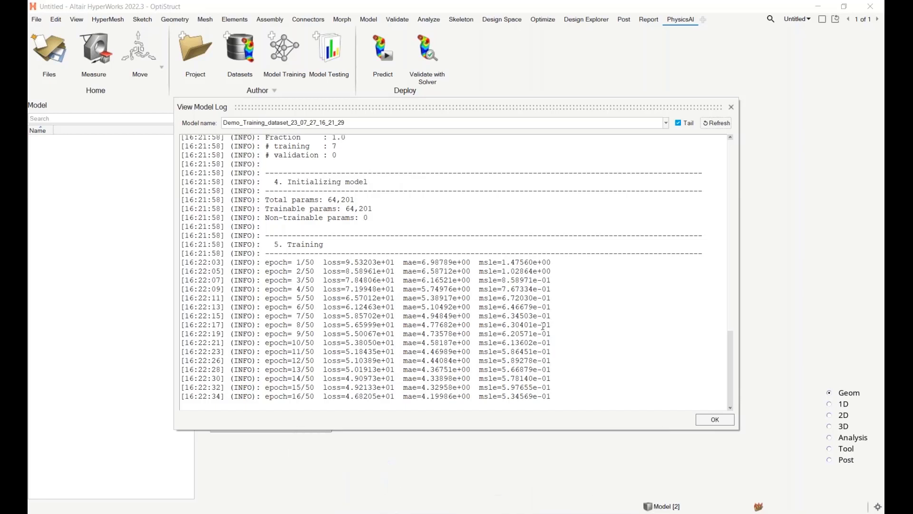
left_click(716, 124)
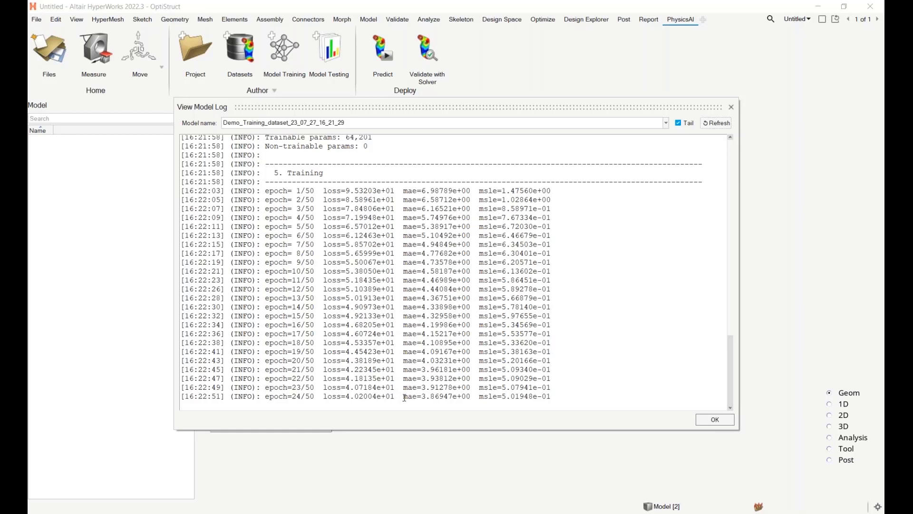
Examine the mae and msle values in the training log, refresh it through epoch 50, and close the log
left_click_drag(404, 396, 470, 396)
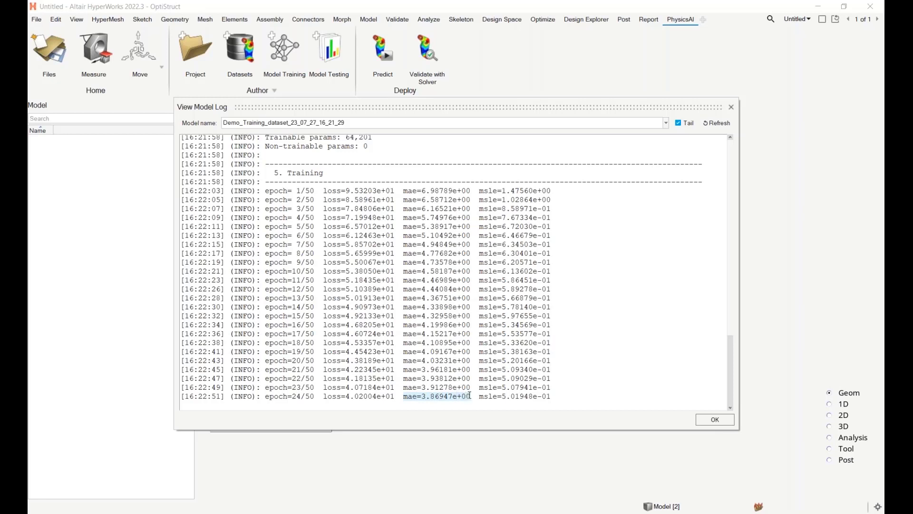
left_click(415, 397)
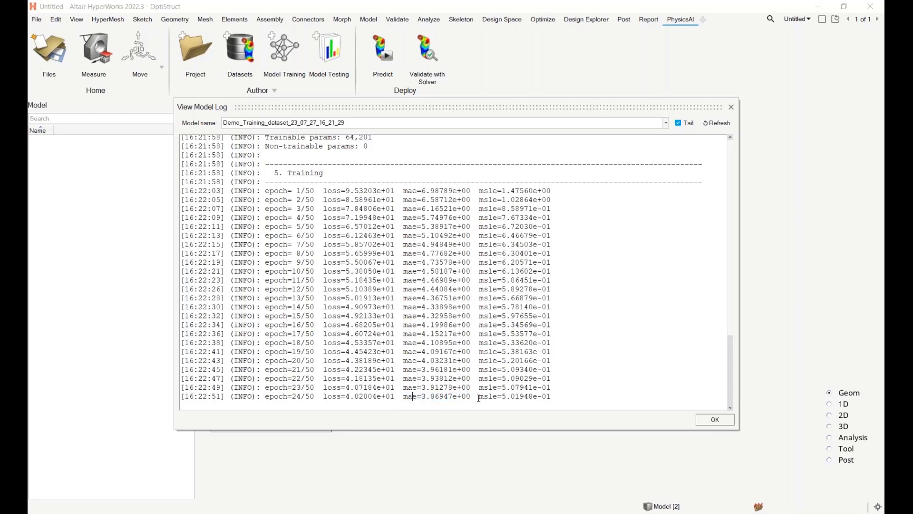
left_click_drag(479, 396, 499, 397)
left_click(718, 124)
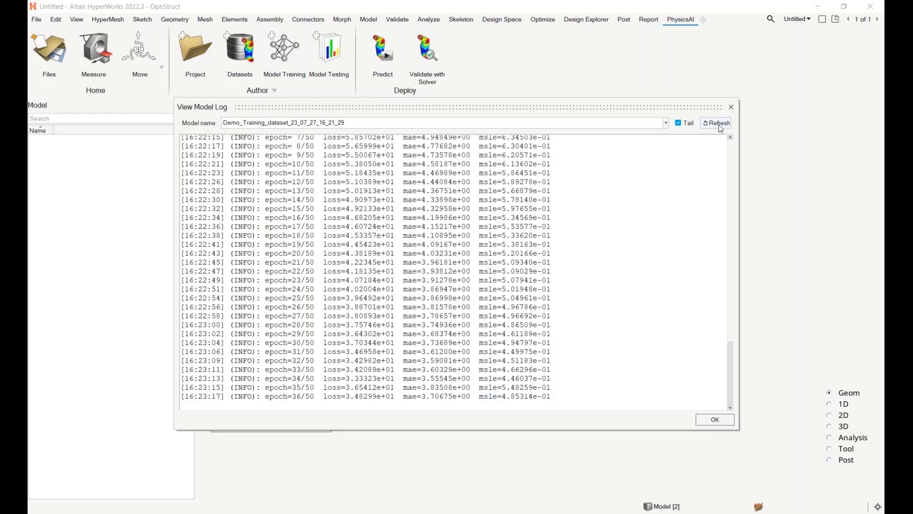
left_click(719, 125)
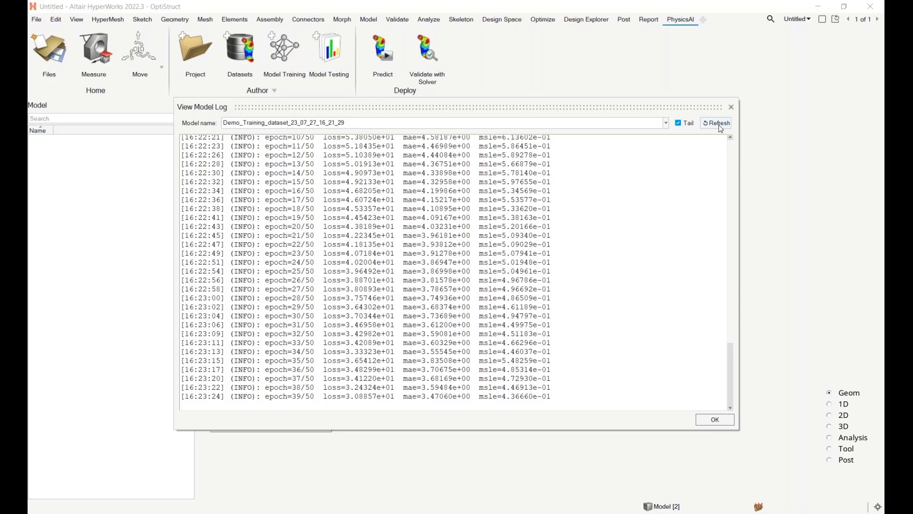
left_click(719, 124)
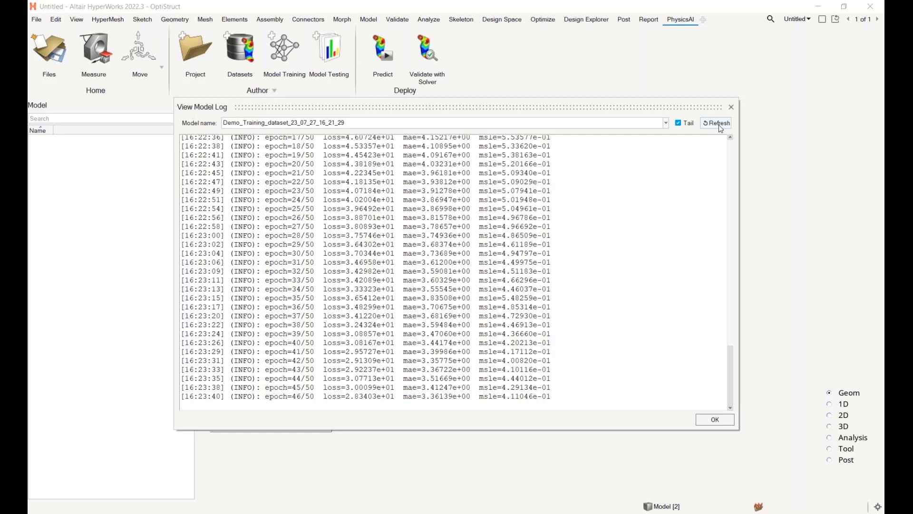
left_click(717, 124)
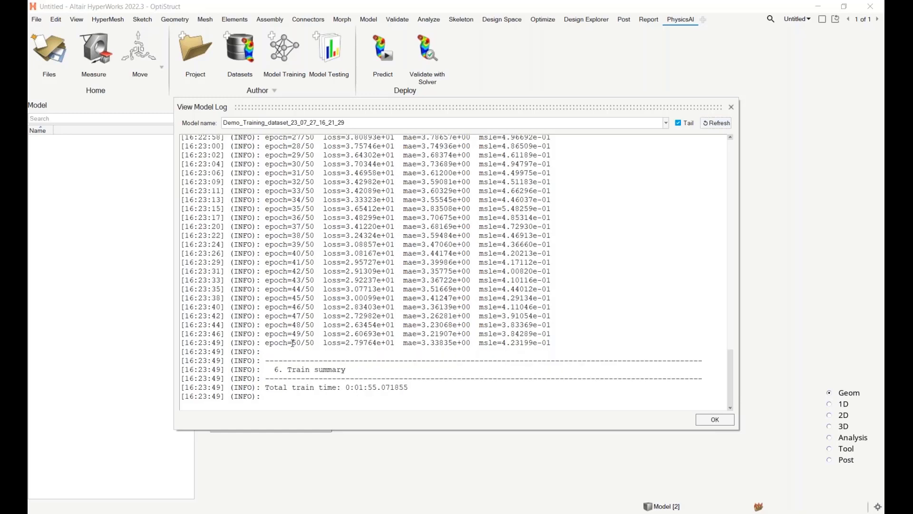
left_click_drag(293, 344, 452, 344)
left_click(428, 344)
left_click(714, 420)
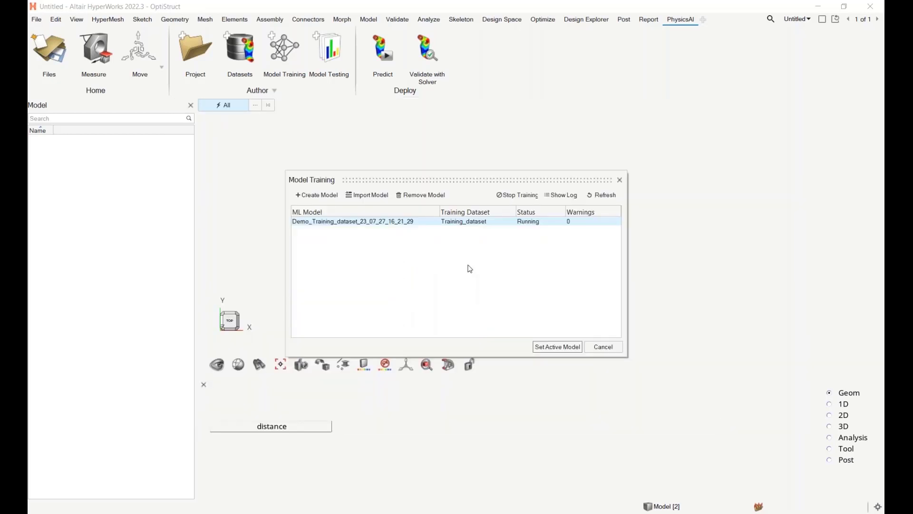
Refresh the training status and set the trained Demo model as the active model
left_click(605, 195)
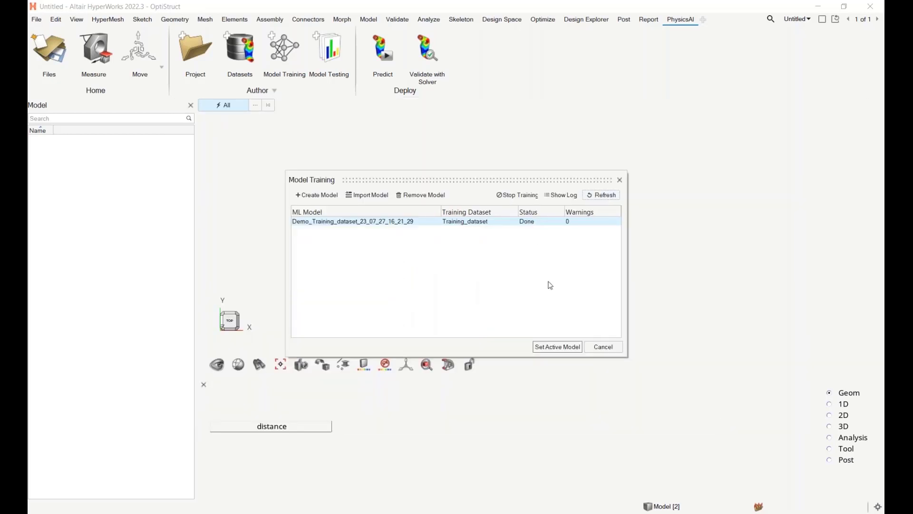
left_click(530, 228)
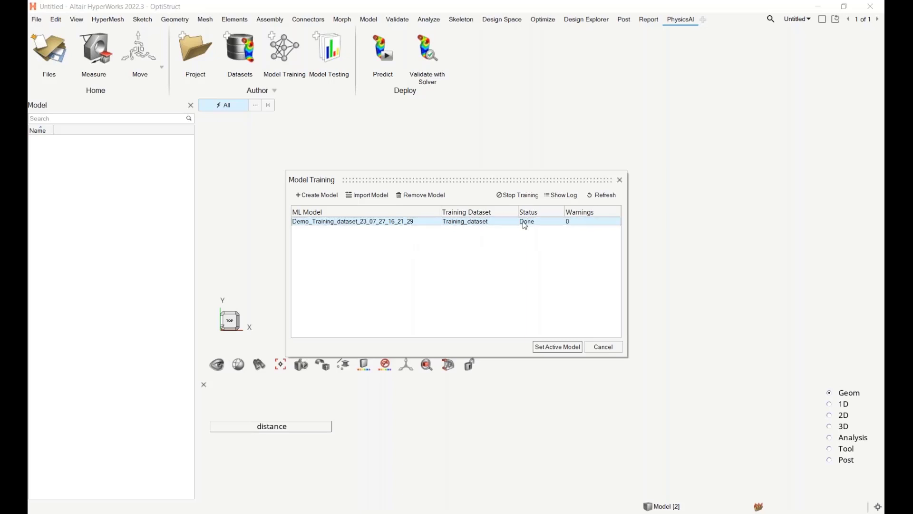
left_click(553, 348)
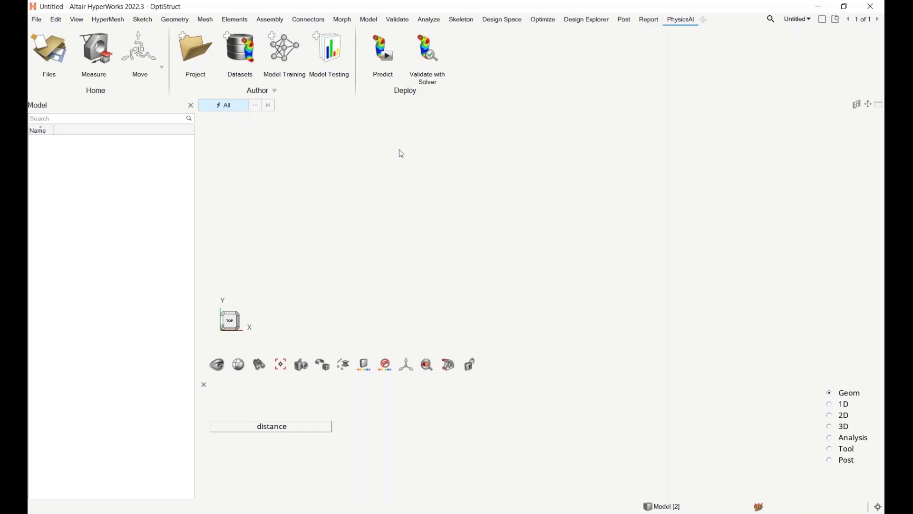
Test the Demo model on Testing_dataset and show the results of run 1, closing the Model Testing window
left_click(337, 54)
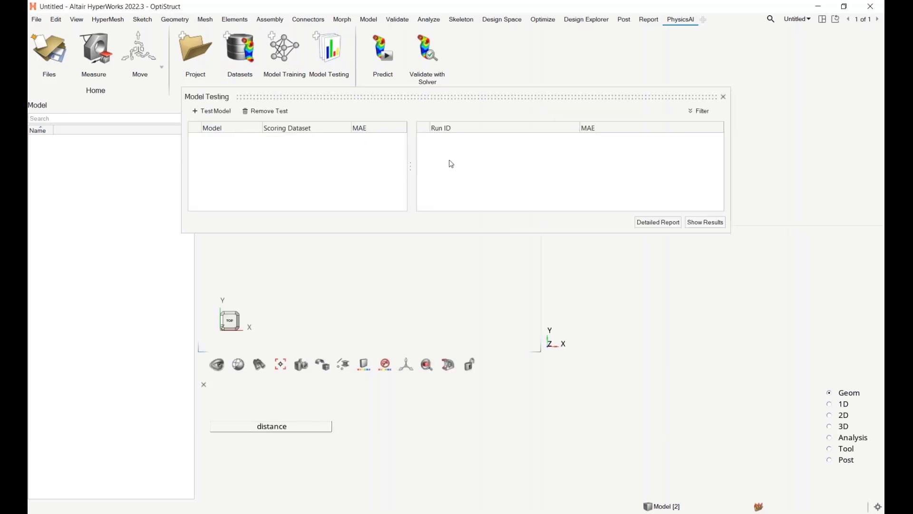
left_click(219, 114)
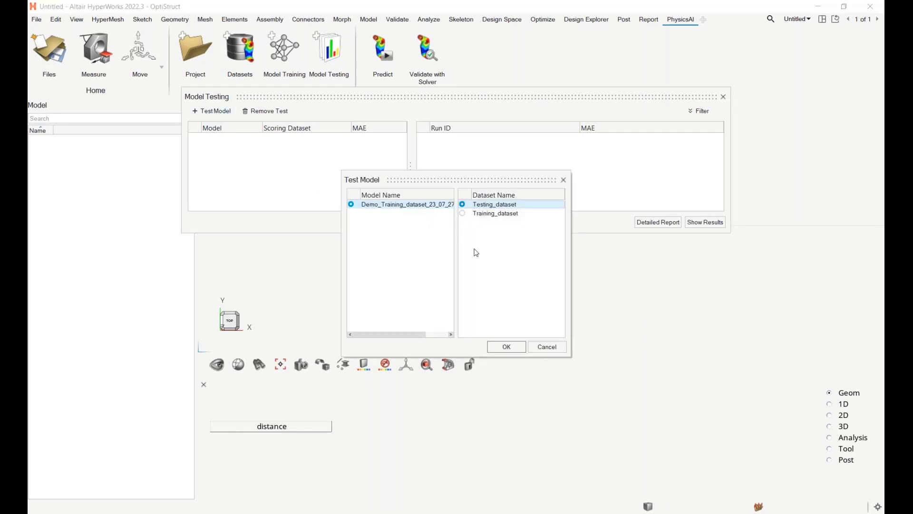
left_click(499, 349)
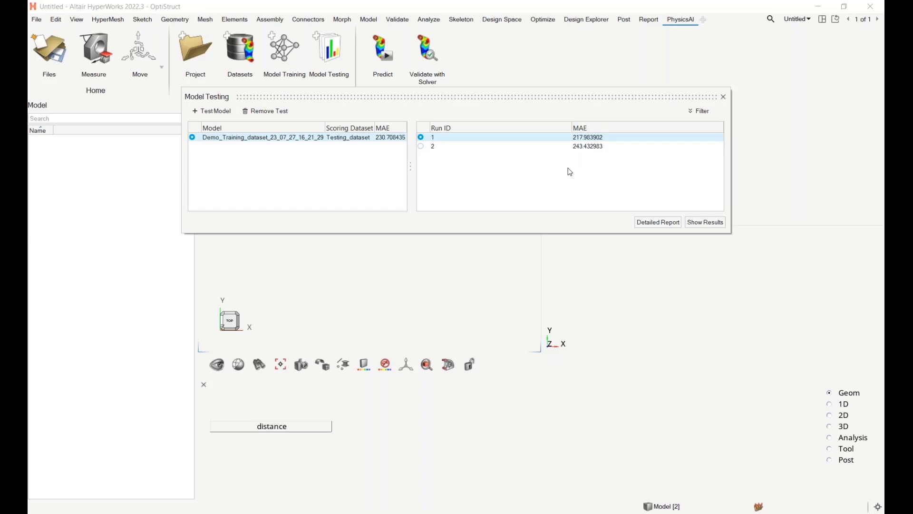
left_click(703, 224)
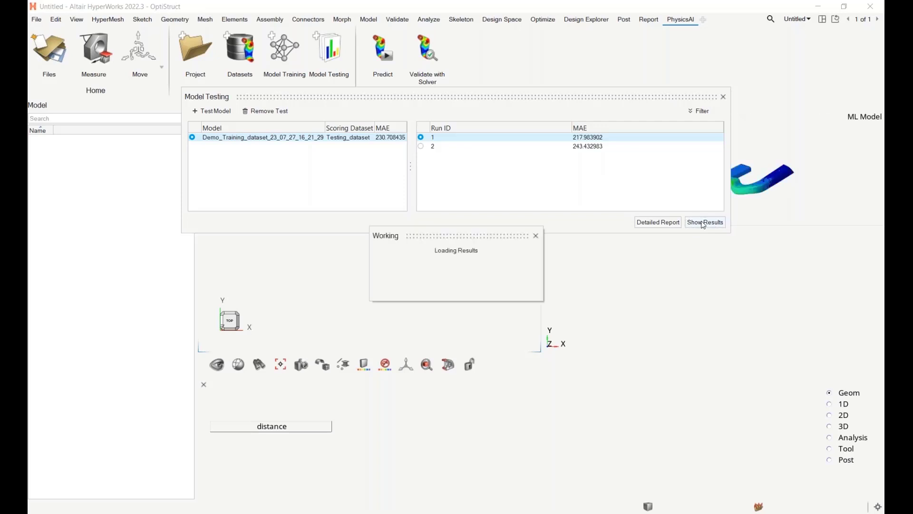
left_click(723, 97)
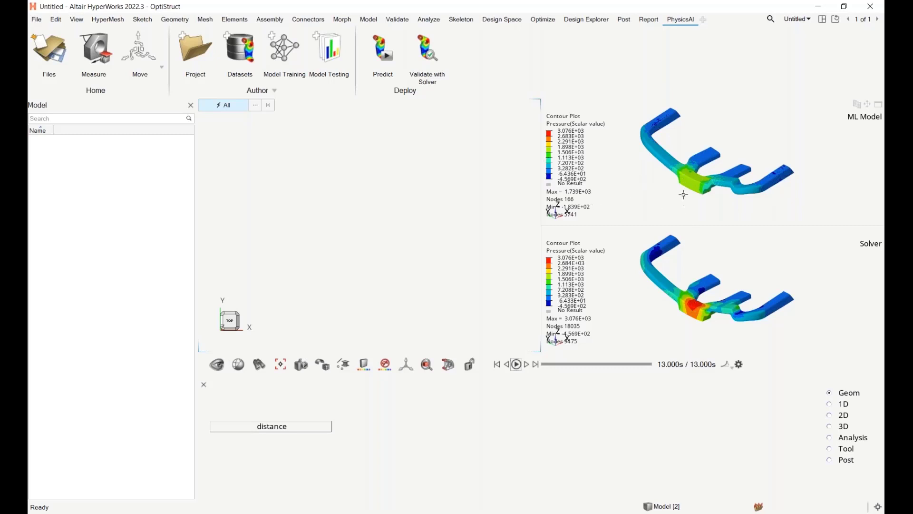
Copy the demo folder path D:\physicsAI\DA_Session\Demo_files\hvac from the File_links note in Notepad and return to HyperWorks
mouse_move(484, 510)
mouse_move(284, 512)
left_click(229, 476)
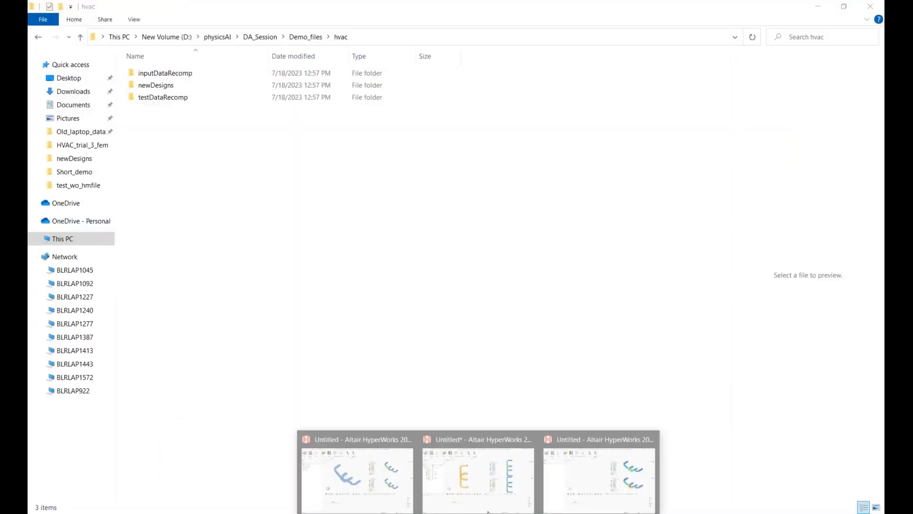
left_click(580, 473)
left_click(514, 512)
left_click(220, 148)
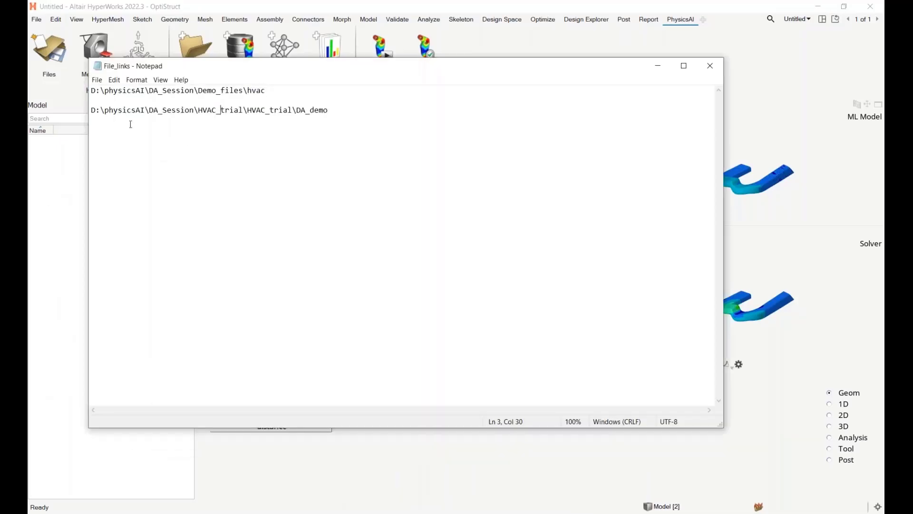
left_click_drag(94, 110, 151, 117)
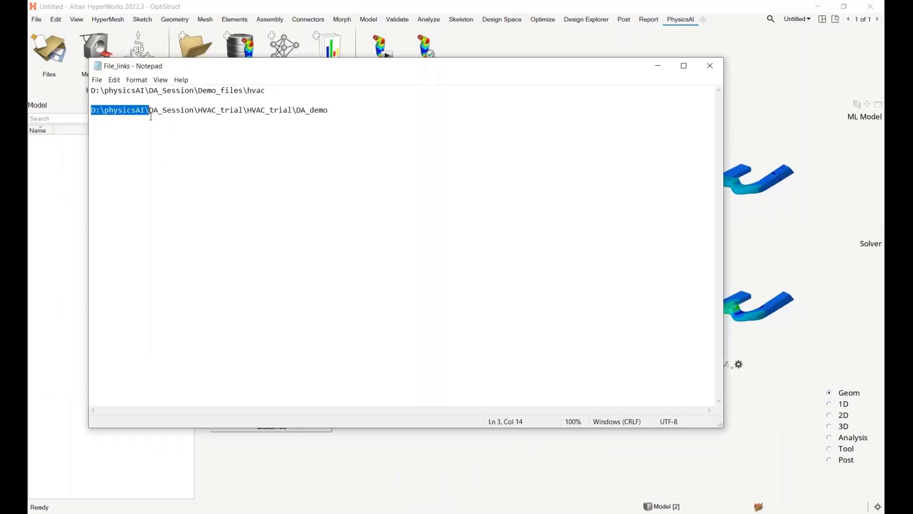
left_click(94, 91)
left_click_drag(93, 91, 248, 98)
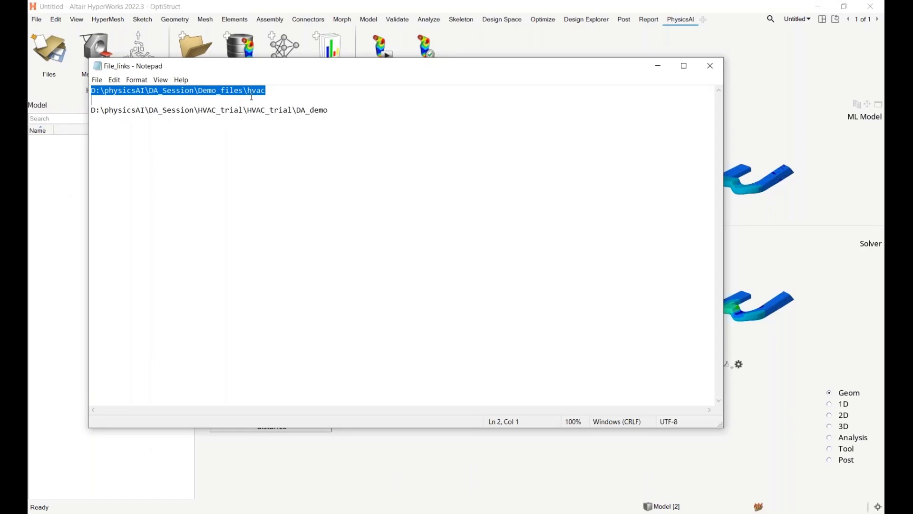
left_click(658, 66)
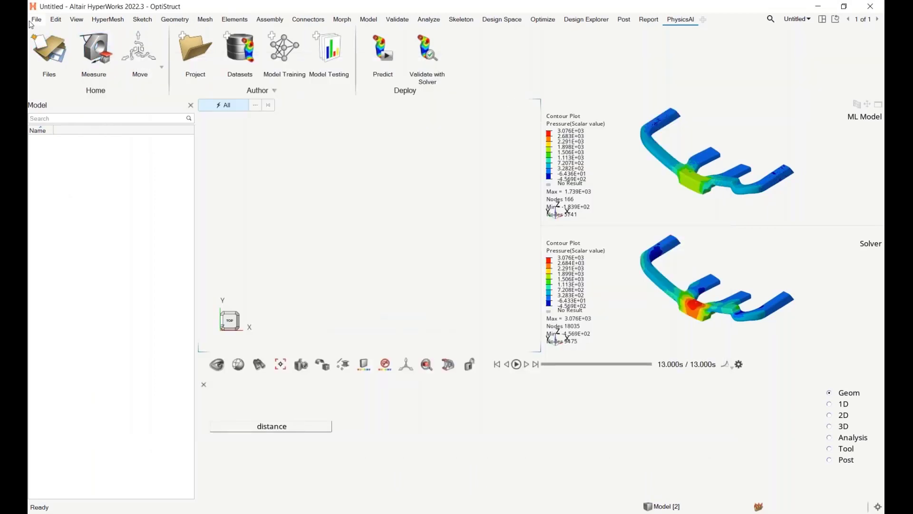
Import the solver deck HVAC_concept2_rnd.fem from the hvac newDesigns folder with the OptiStruct reader and predict its results with the active model
left_click(32, 21)
left_click(35, 21)
left_click(35, 21)
mouse_move(107, 99)
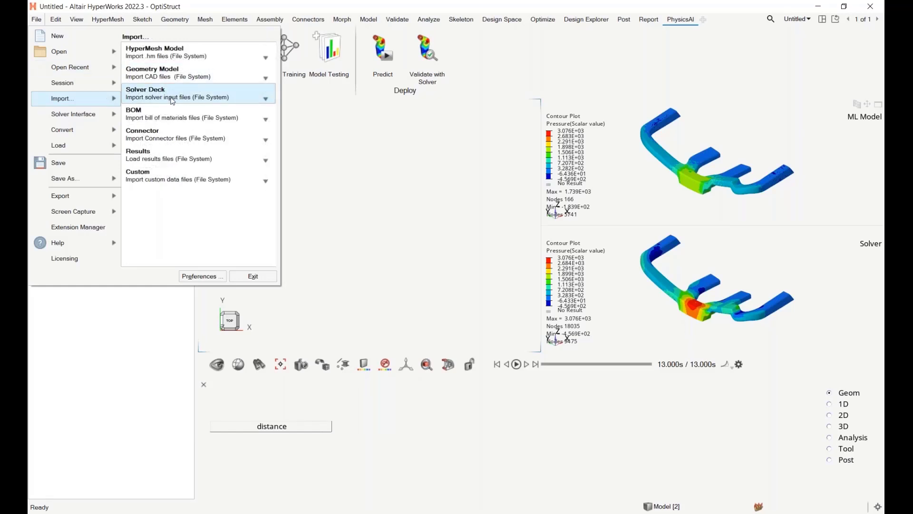
left_click(173, 100)
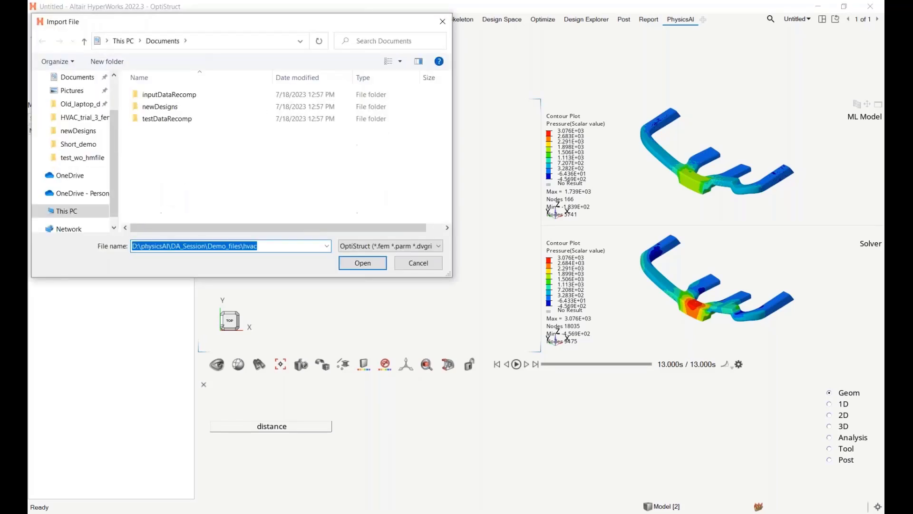
key("Return")
double_click(214, 107)
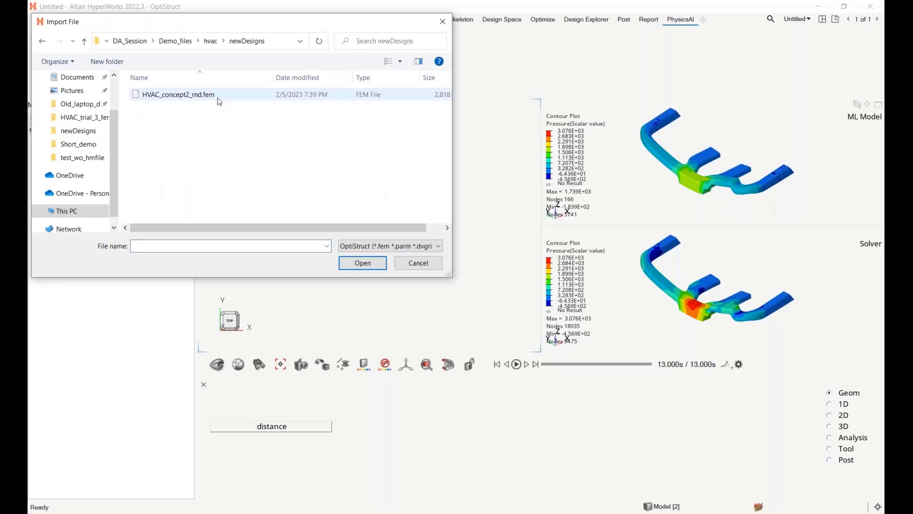
left_click(218, 98)
left_click(362, 262)
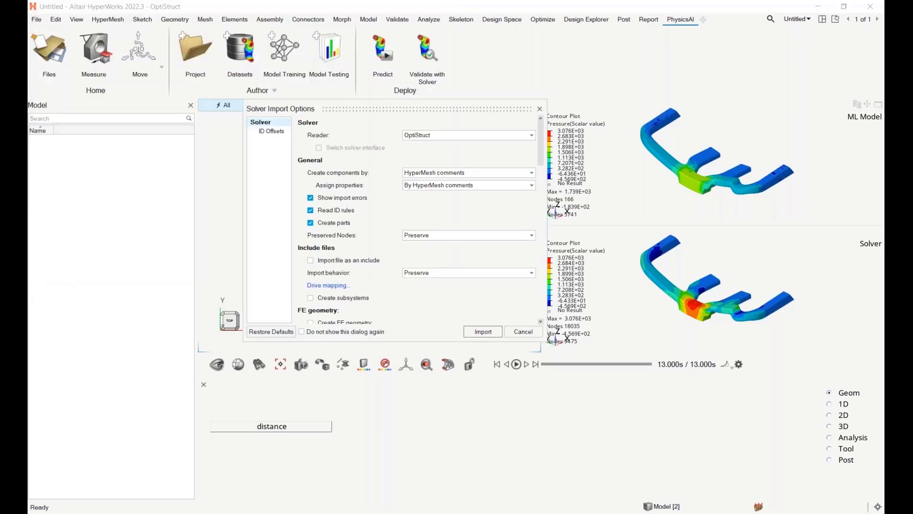
left_click(484, 331)
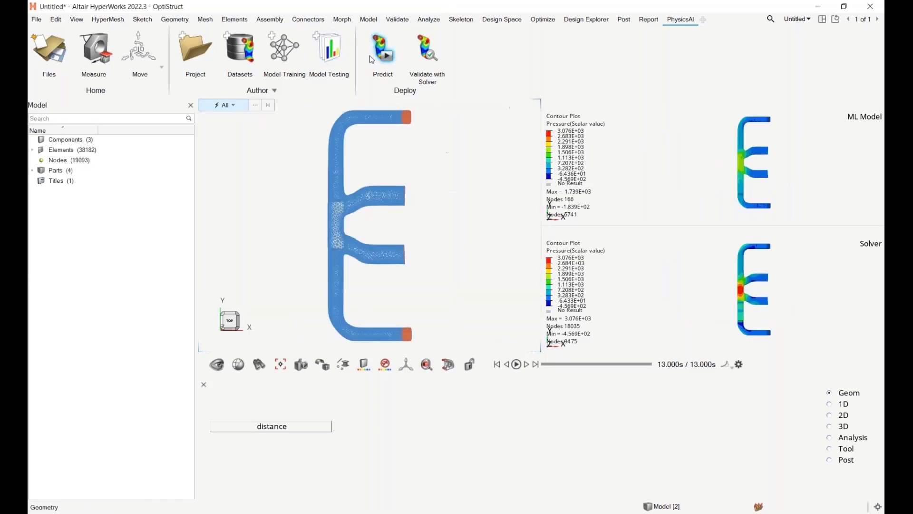
left_click(388, 60)
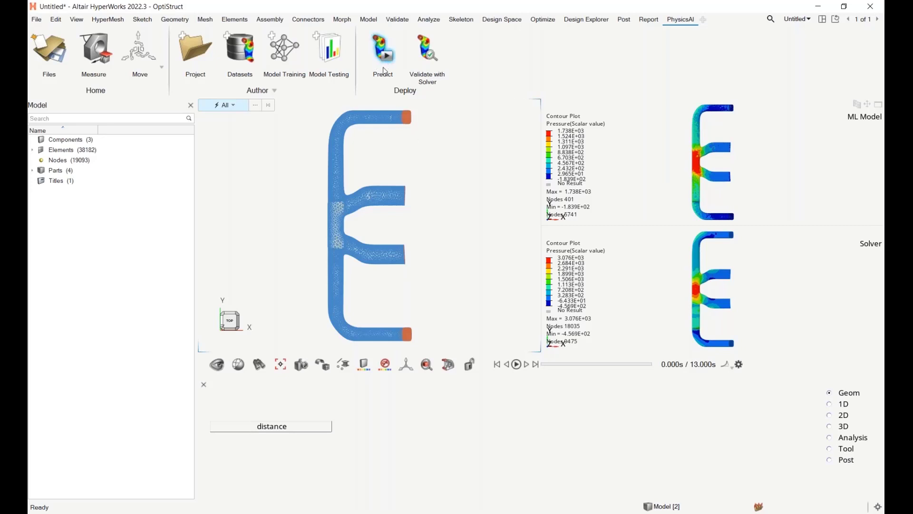
Switch to the HyperWorks session with the rotated blue duct mesh and examine its trained model and training dataset
left_click(475, 499)
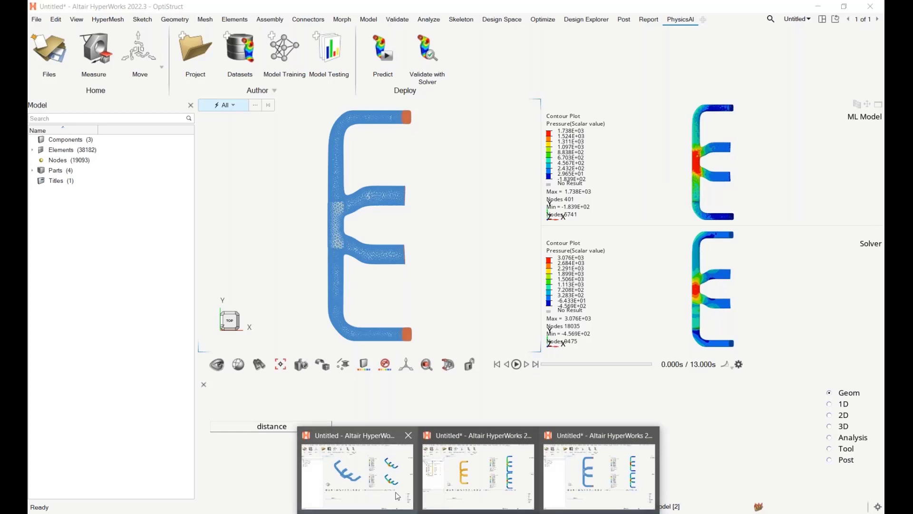
left_click(366, 469)
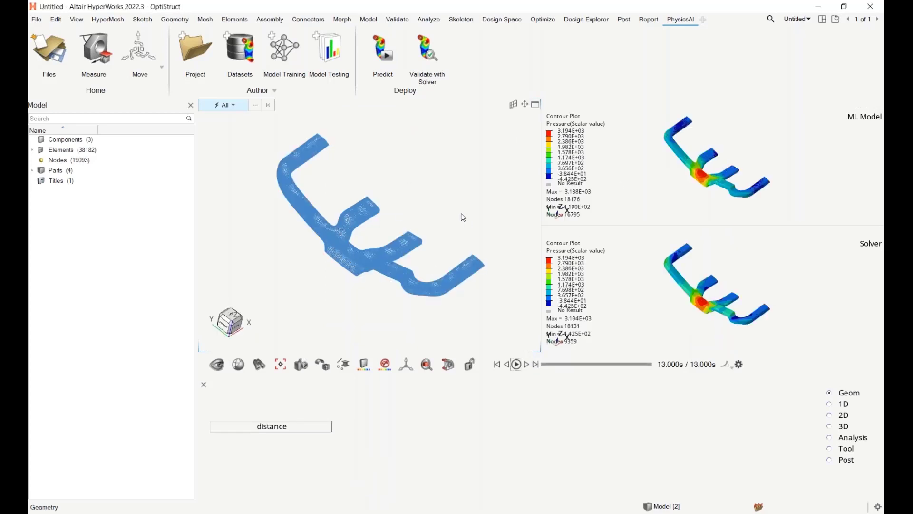
left_click(280, 52)
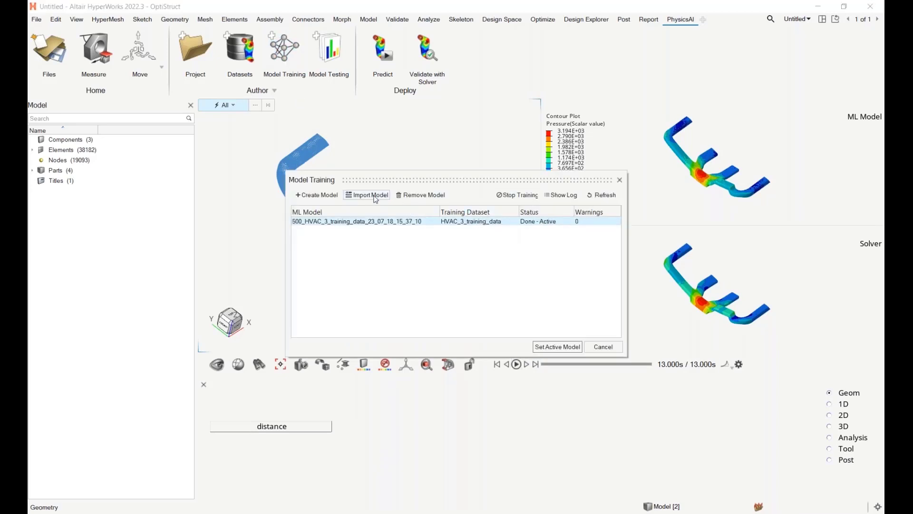
left_click(359, 223)
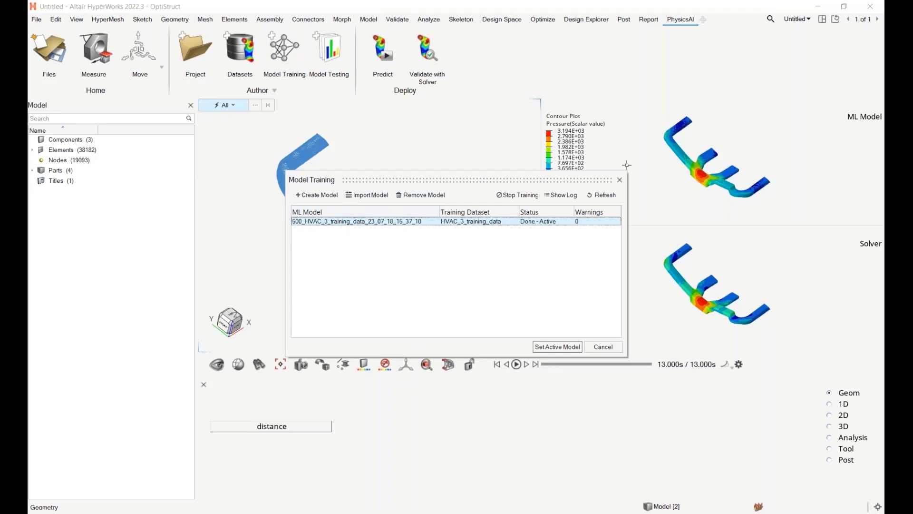
left_click(620, 180)
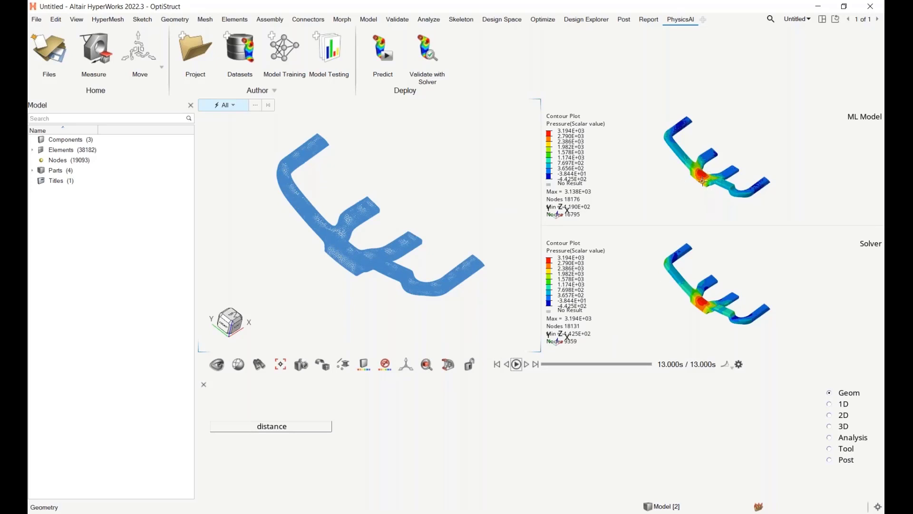
Show the Demo model's run 1 test results again and compare them with the pressure contours in the HVAC_3_training_data session
mouse_move(474, 499)
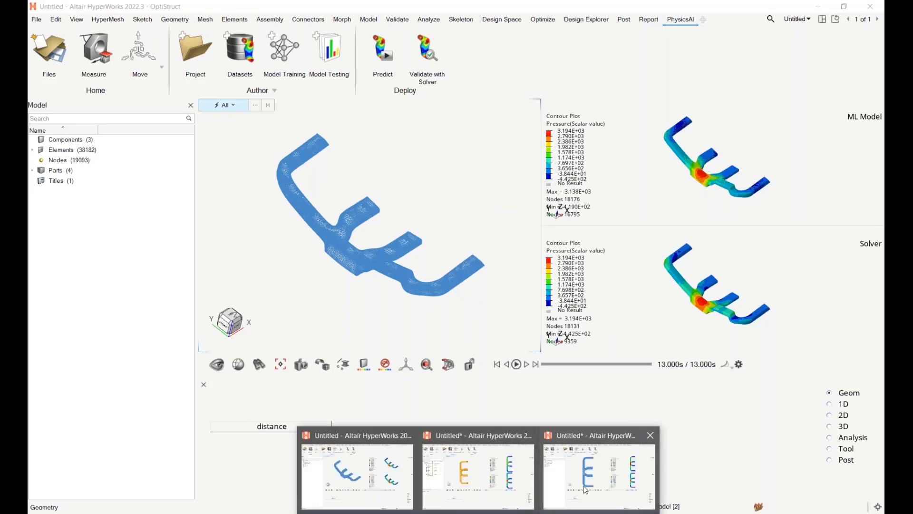
left_click(588, 475)
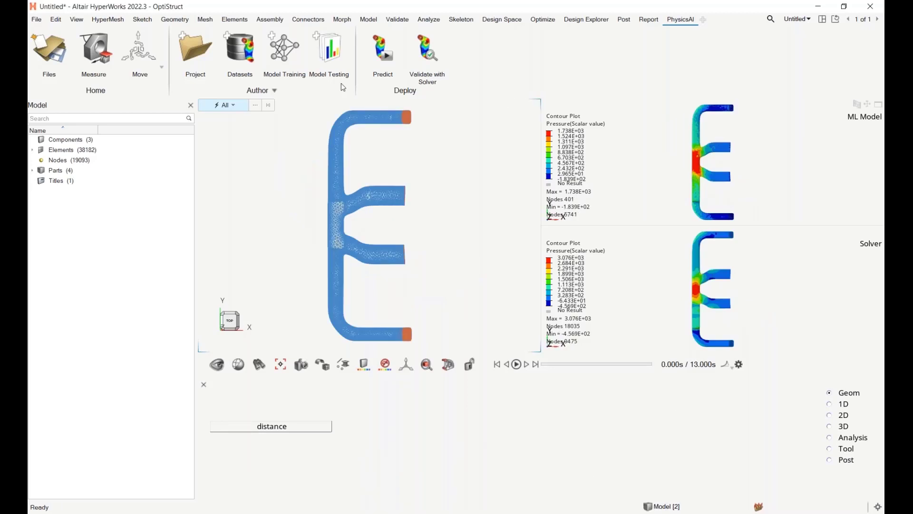
left_click(330, 52)
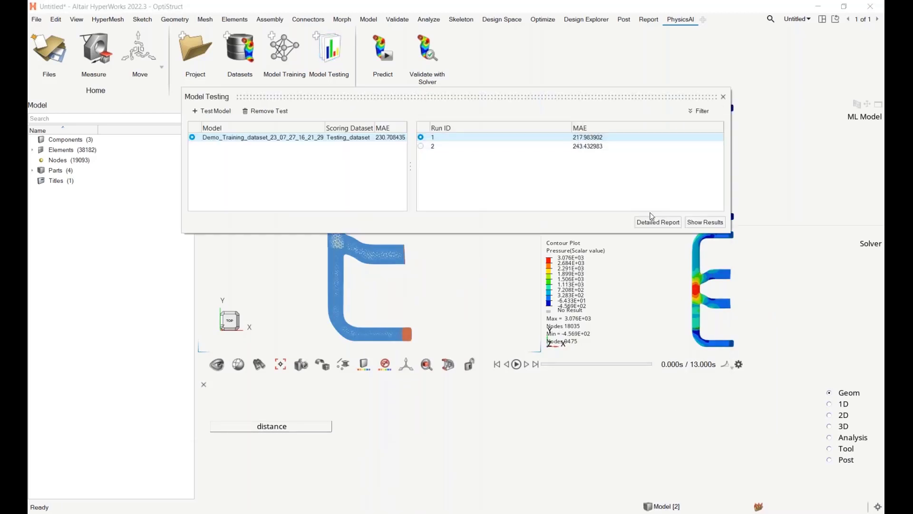
left_click(704, 223)
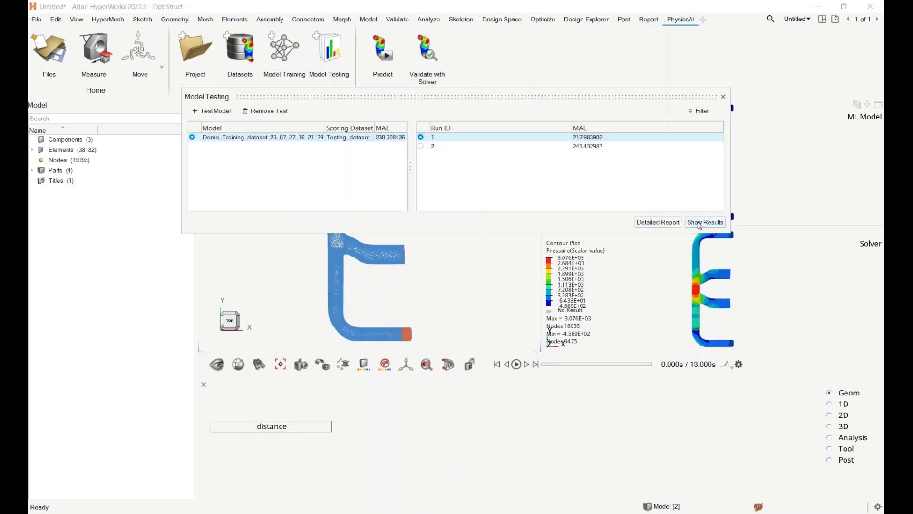
left_click(723, 98)
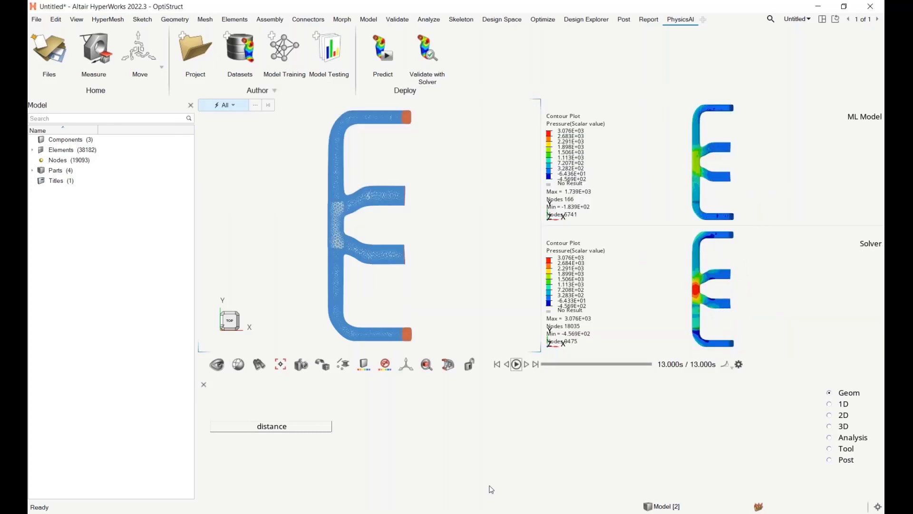
mouse_move(395, 487)
left_click(379, 473)
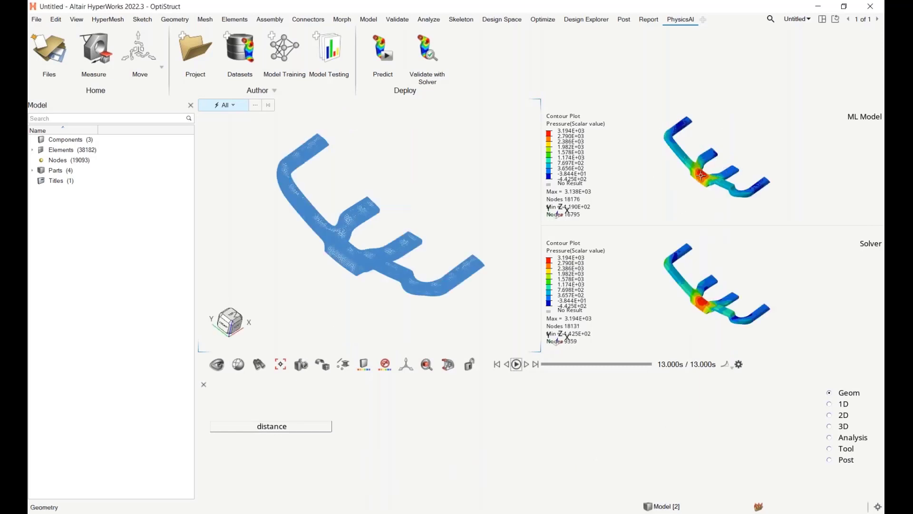
Switch to the HVAC_Duct_v3 CAD session and examine its trained model and the Train Model settings, closing both without training
mouse_move(490, 512)
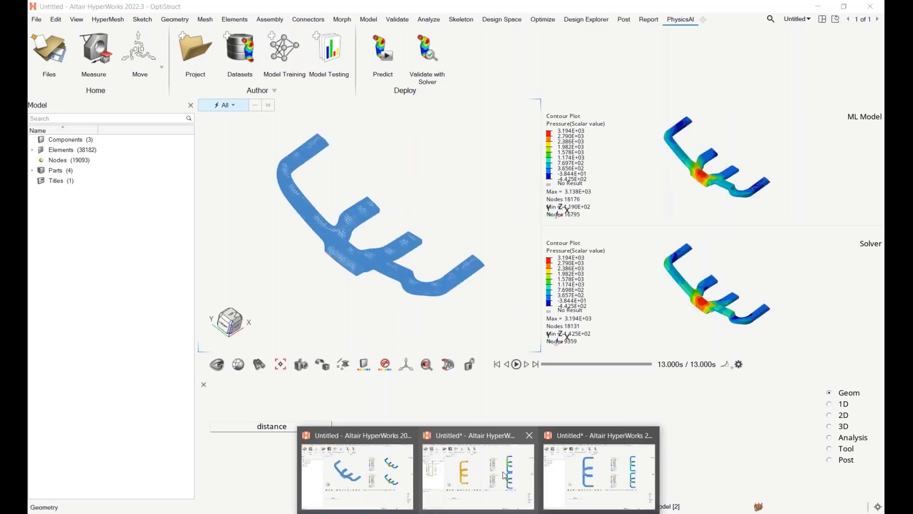
left_click(480, 476)
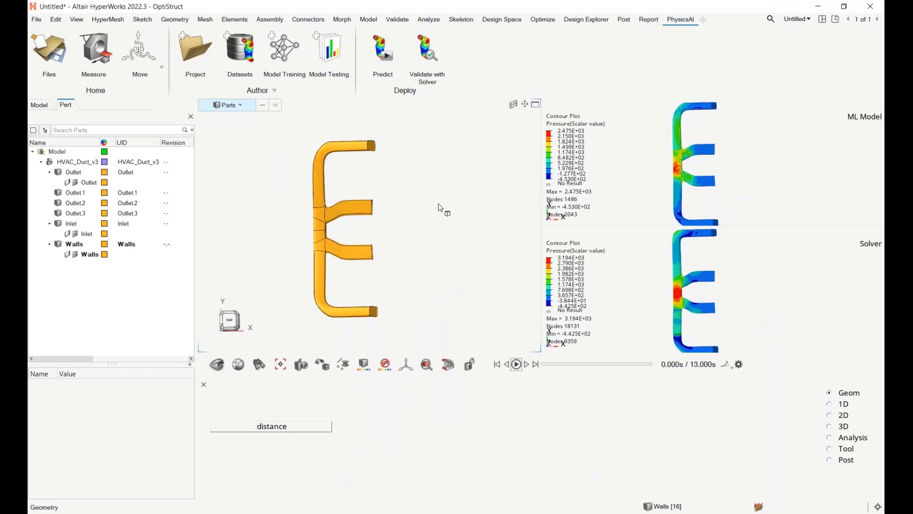
left_click(288, 54)
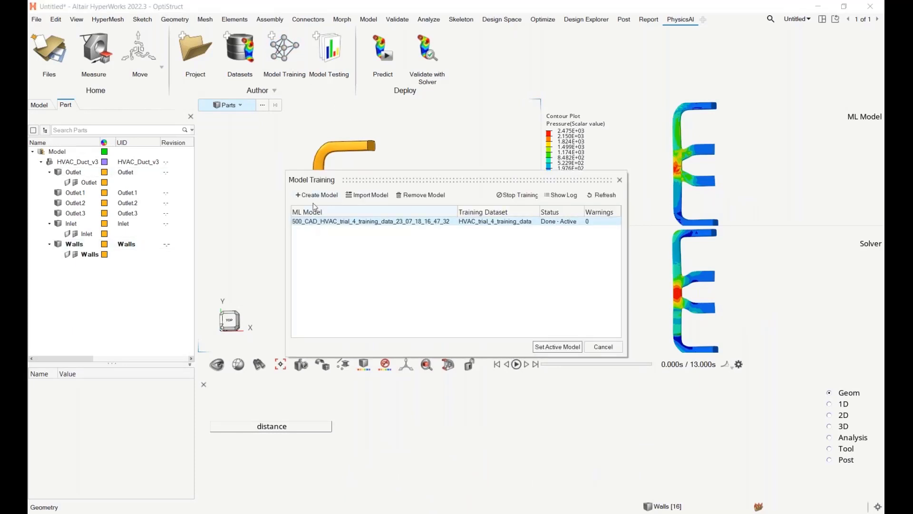
left_click(318, 199)
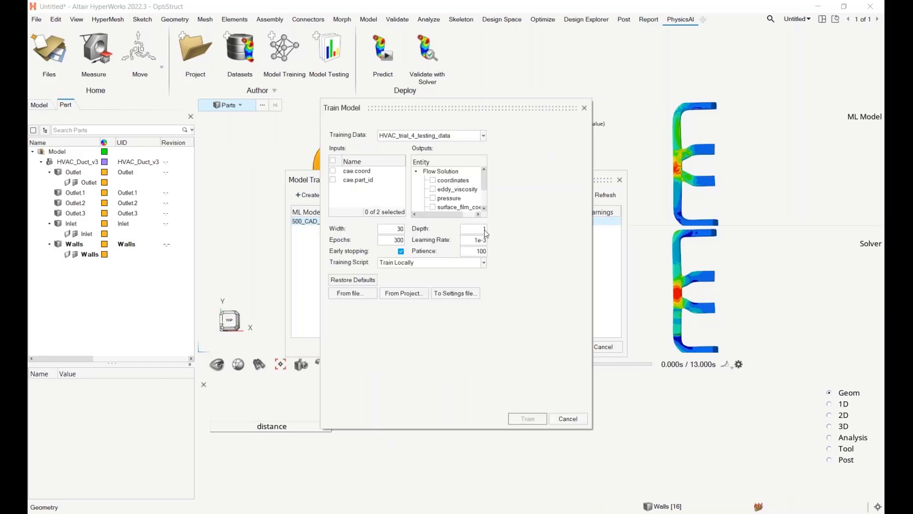
left_click(585, 108)
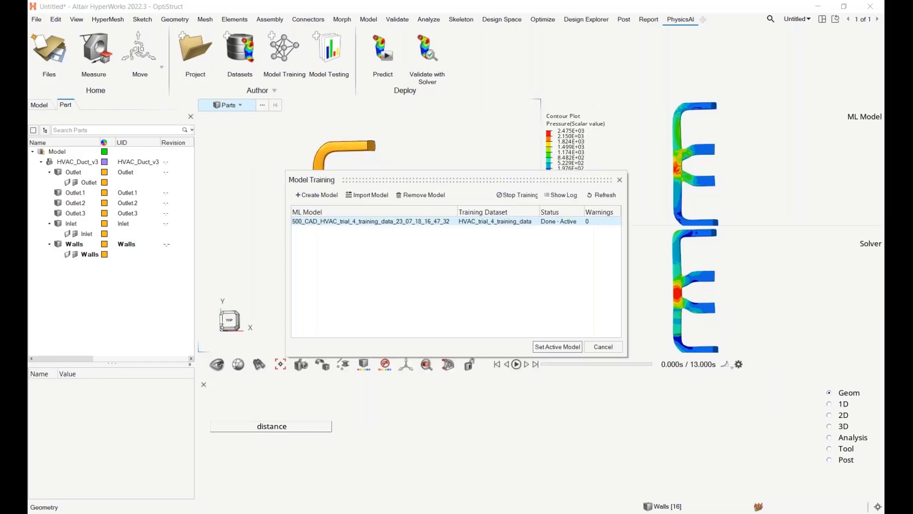
left_click(620, 179)
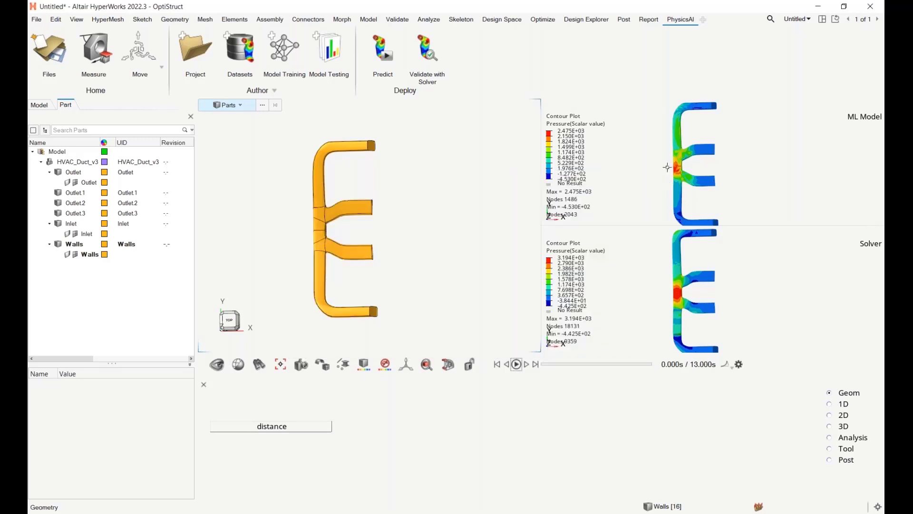